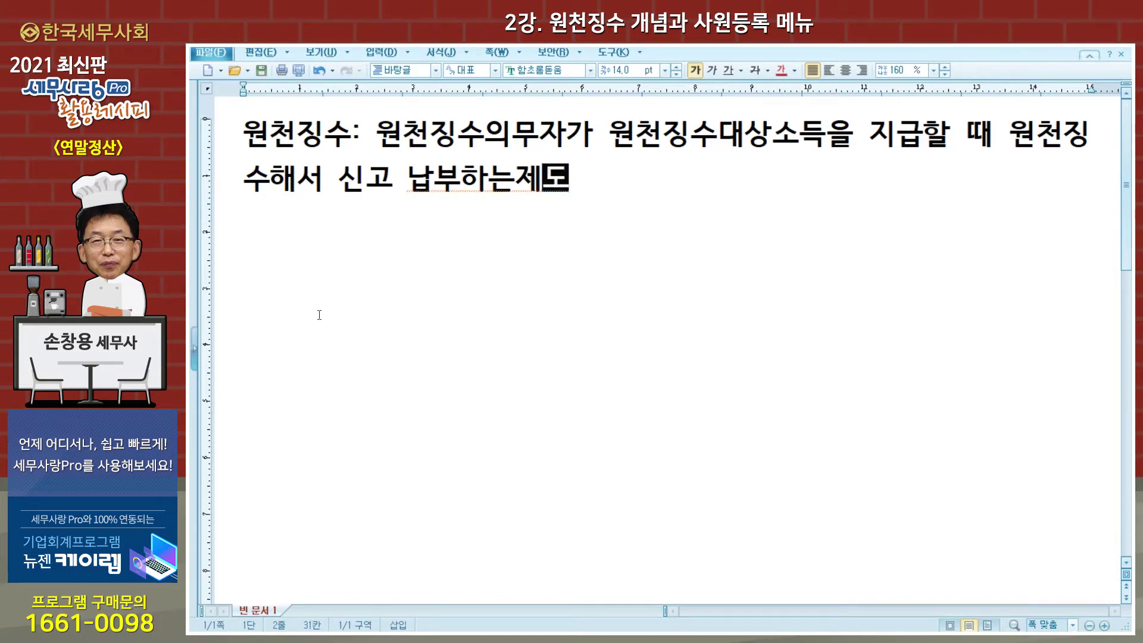
Colour the phrase "지급할 때" red and insert a space before "제도" in the withholding tax definition
left_click_drag(870, 134, 991, 133)
left_click(781, 72)
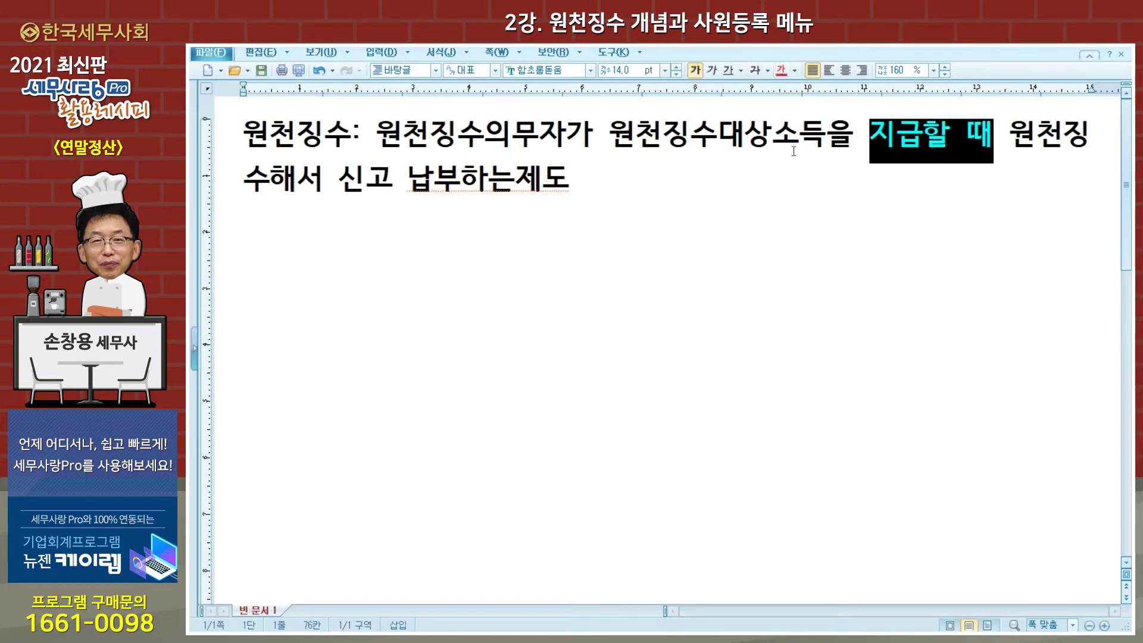
left_click(595, 184)
left_click(539, 187)
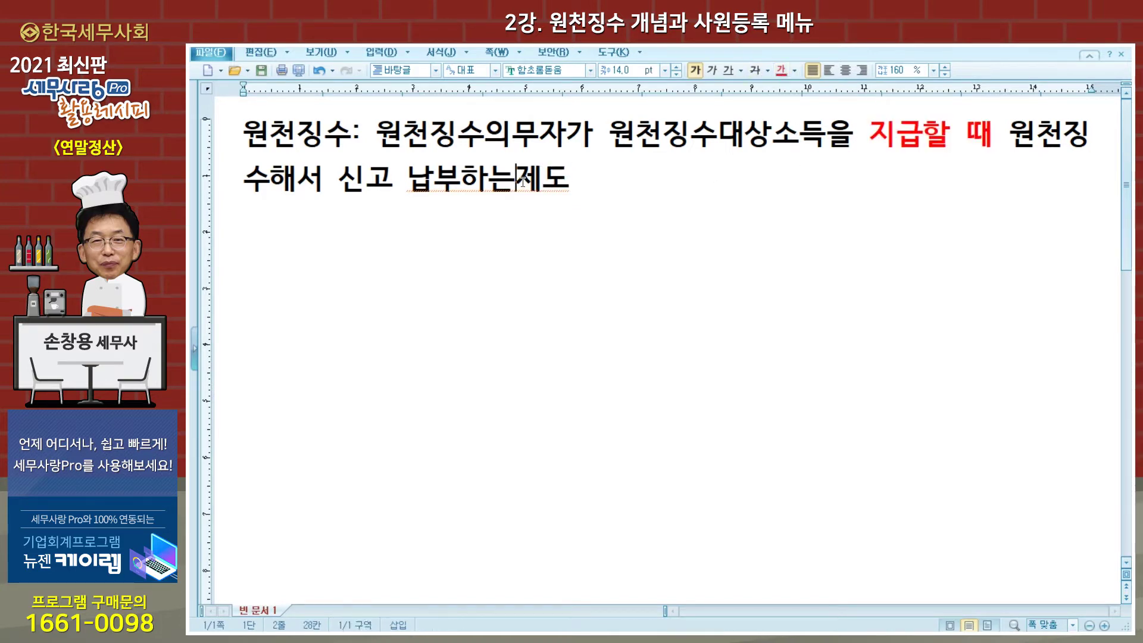
left_click(589, 185)
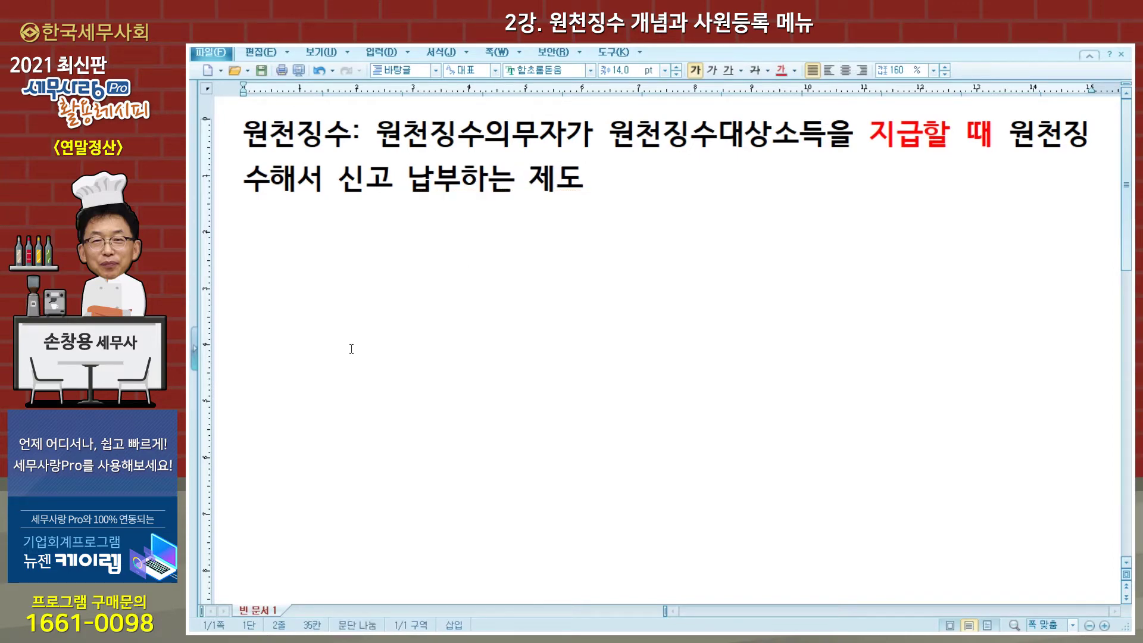
Add a new line below the definition reading "원천징수신고: 귀속 지급내용 항상발생."
key("Return")
type("원ㅊ")
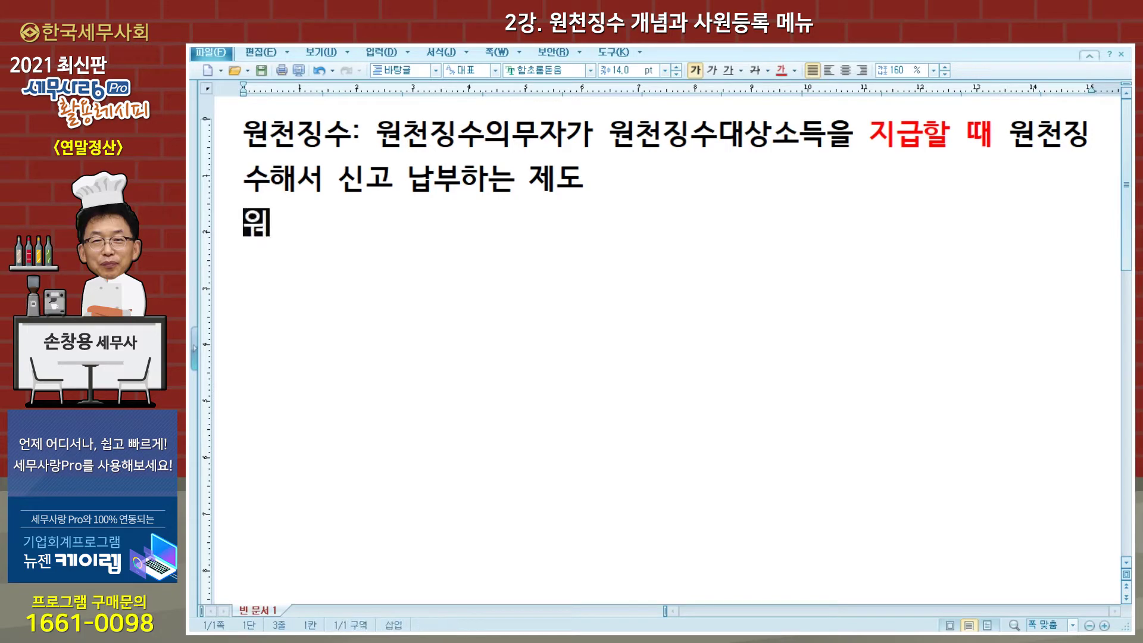
type("천징시")
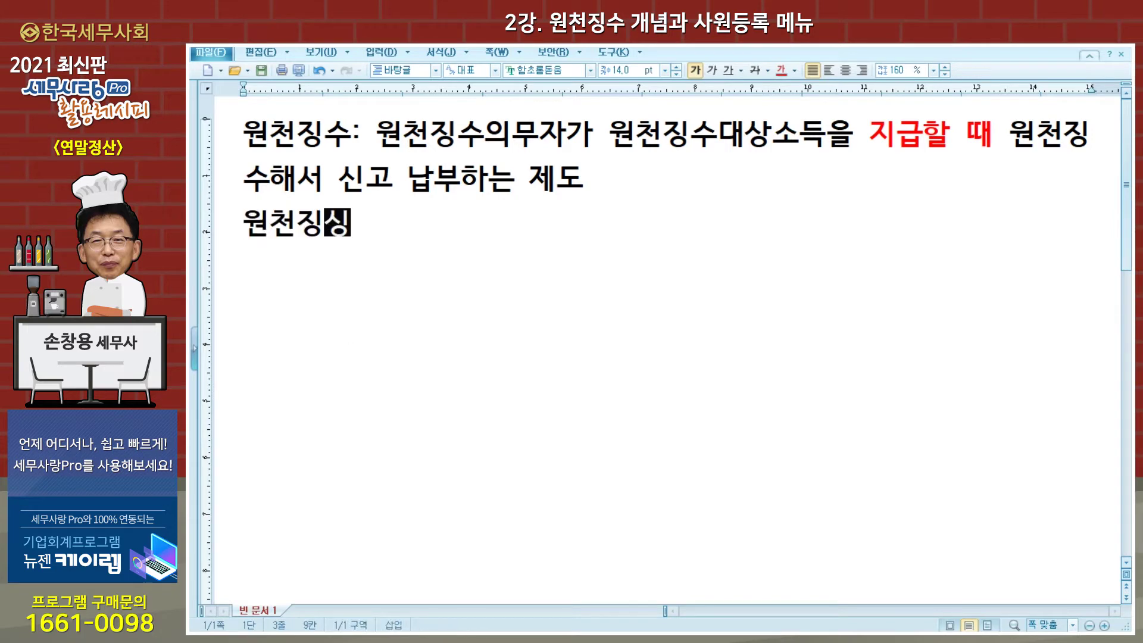
key("BackSpace")
type("ㅜ")
type("신고")
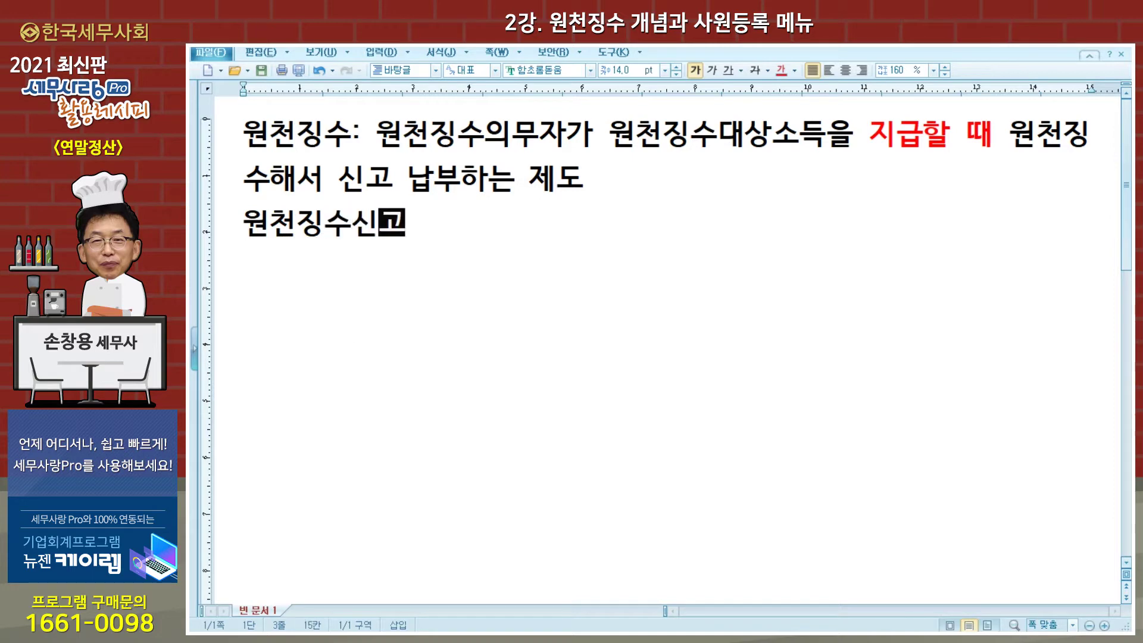
type(":")
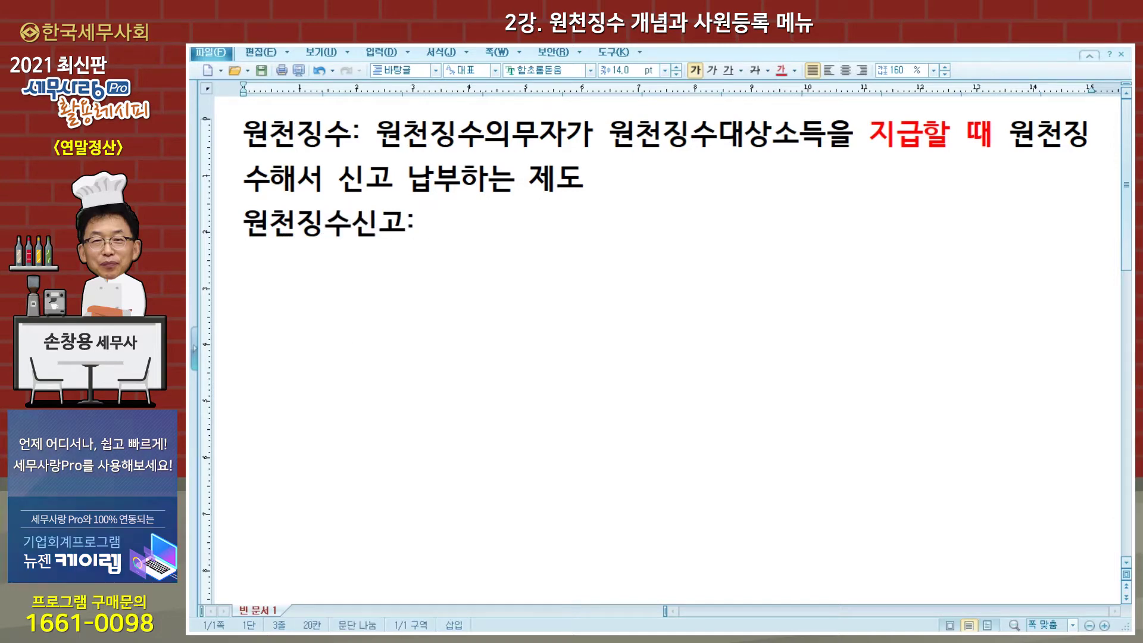
type(" 귓ㅗㄱ 지급")
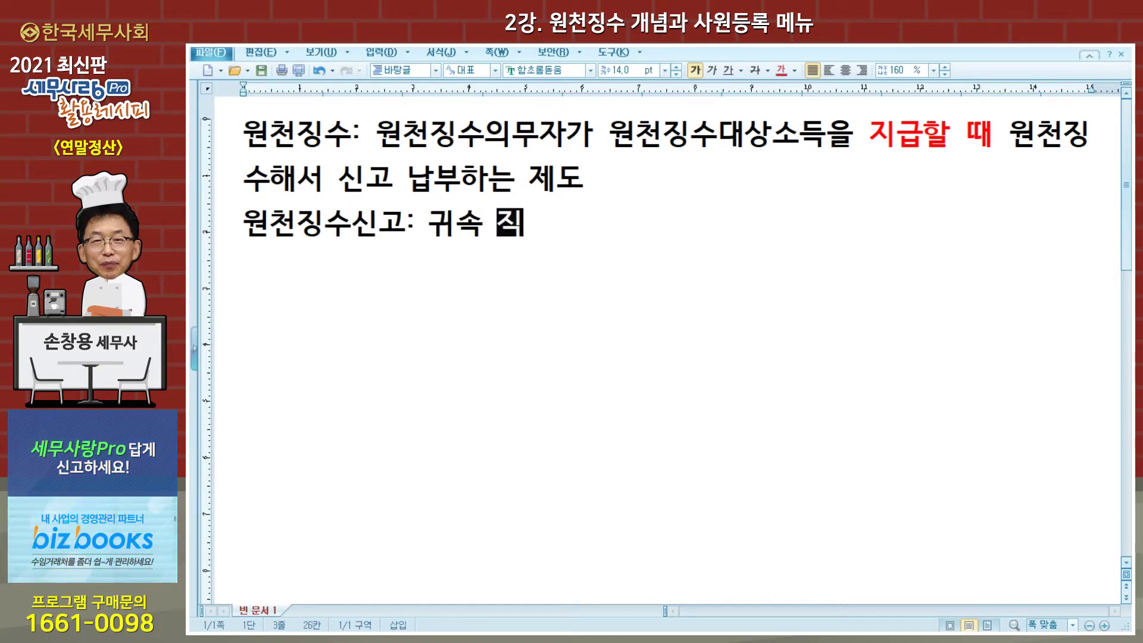
type("내용")
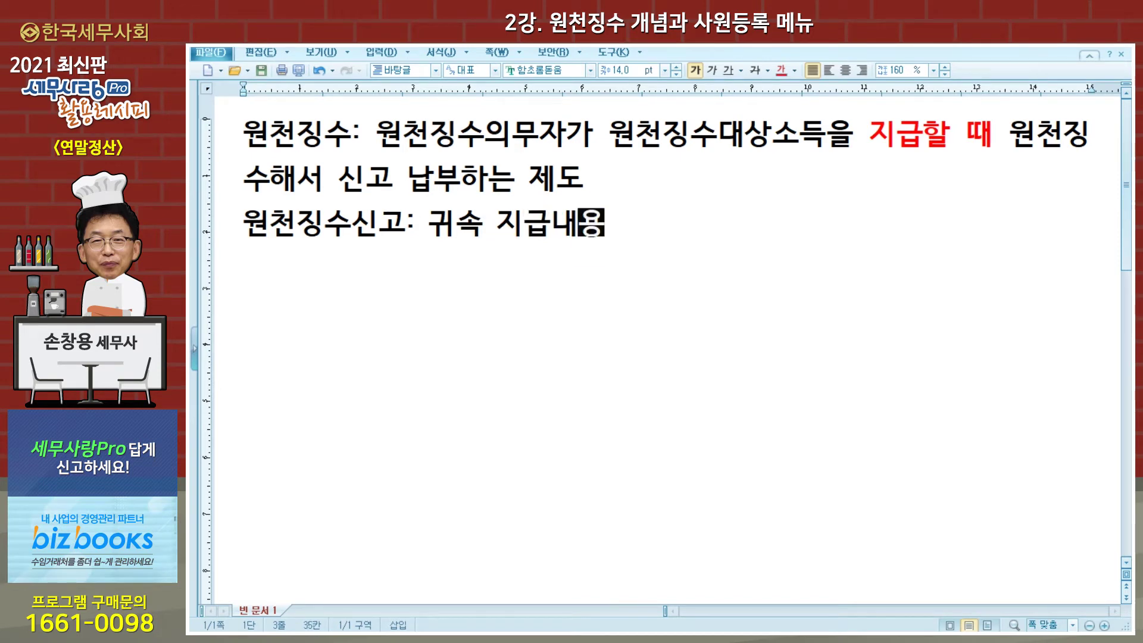
type(" 항상발새")
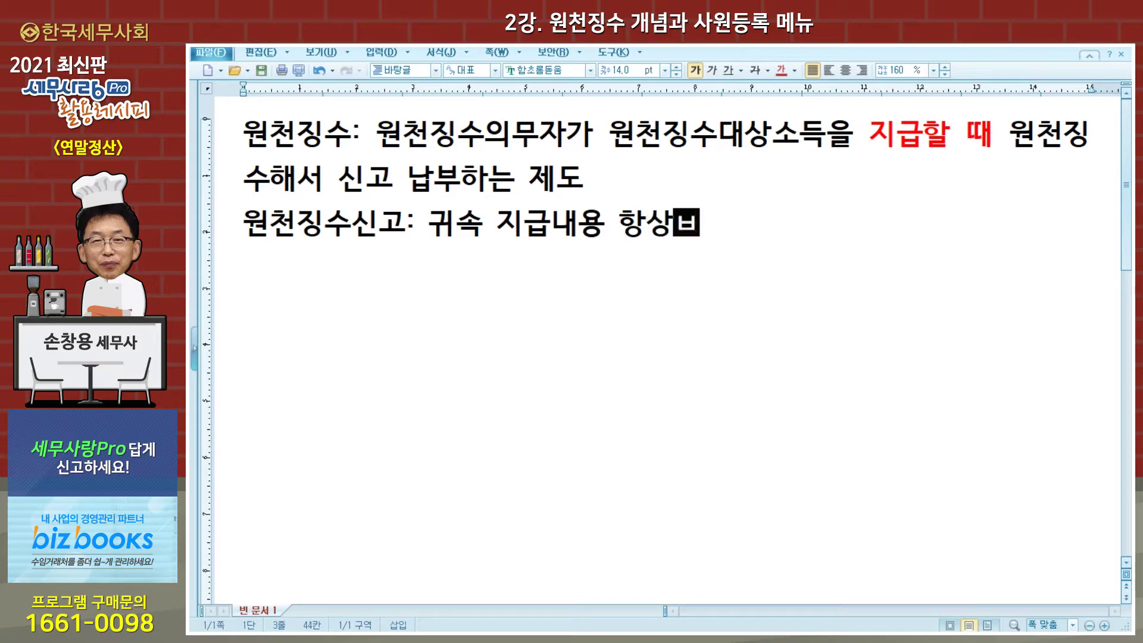
type("ㅇ.")
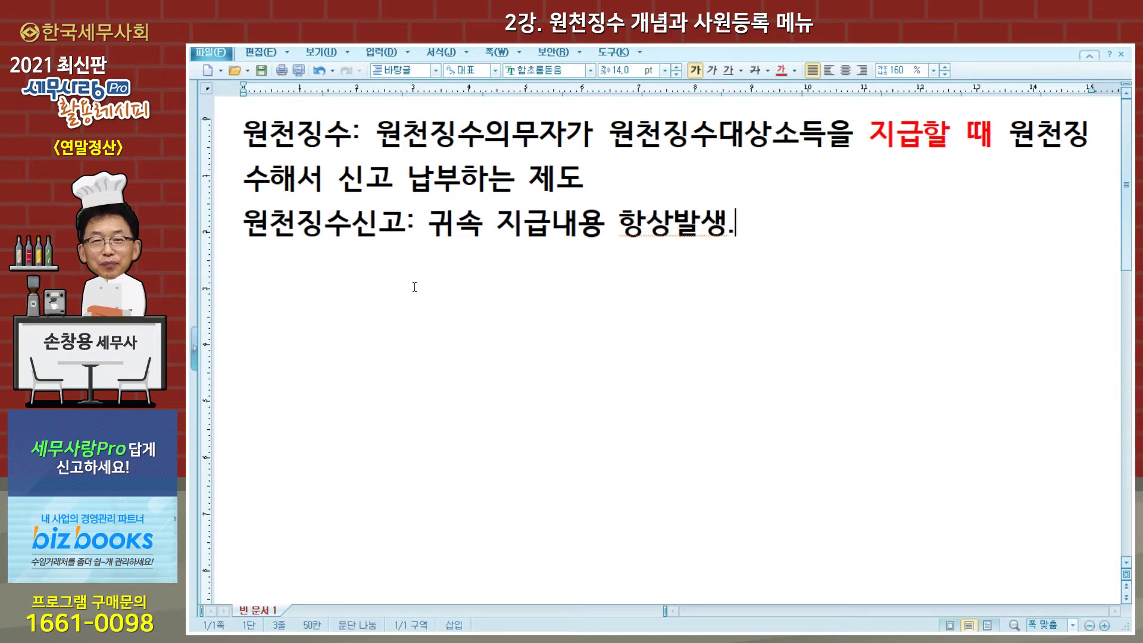
Insert a space between "지급" and "내용" and colour "귀속 지급" red in the 원천징수신고 line
left_click(550, 232)
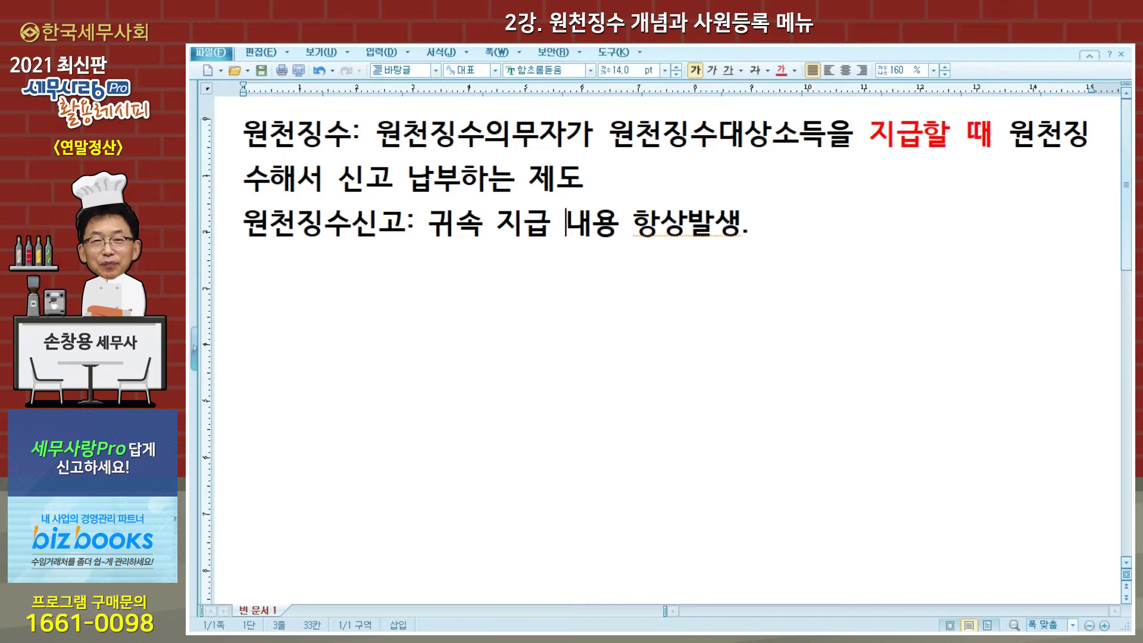
left_click_drag(437, 225, 550, 226)
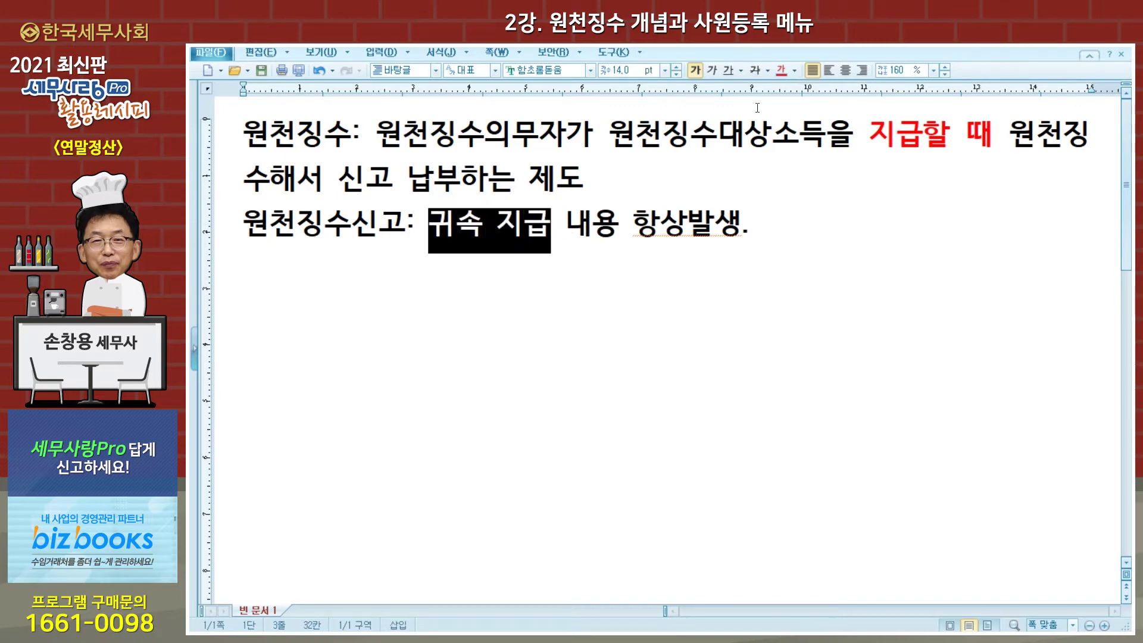
left_click(784, 75)
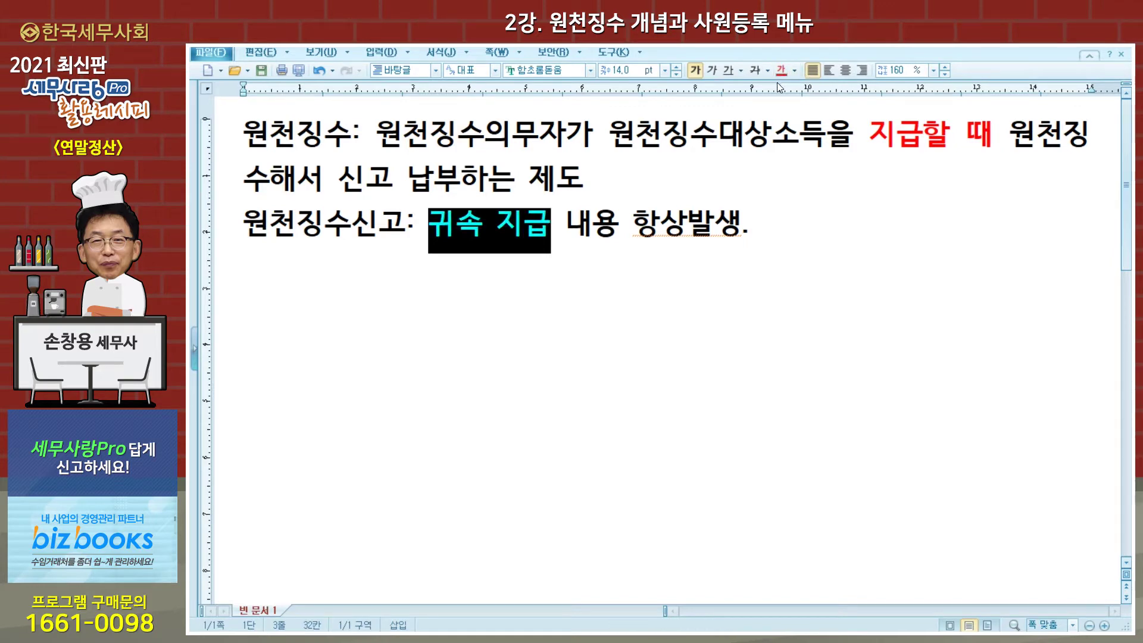
left_click(753, 220)
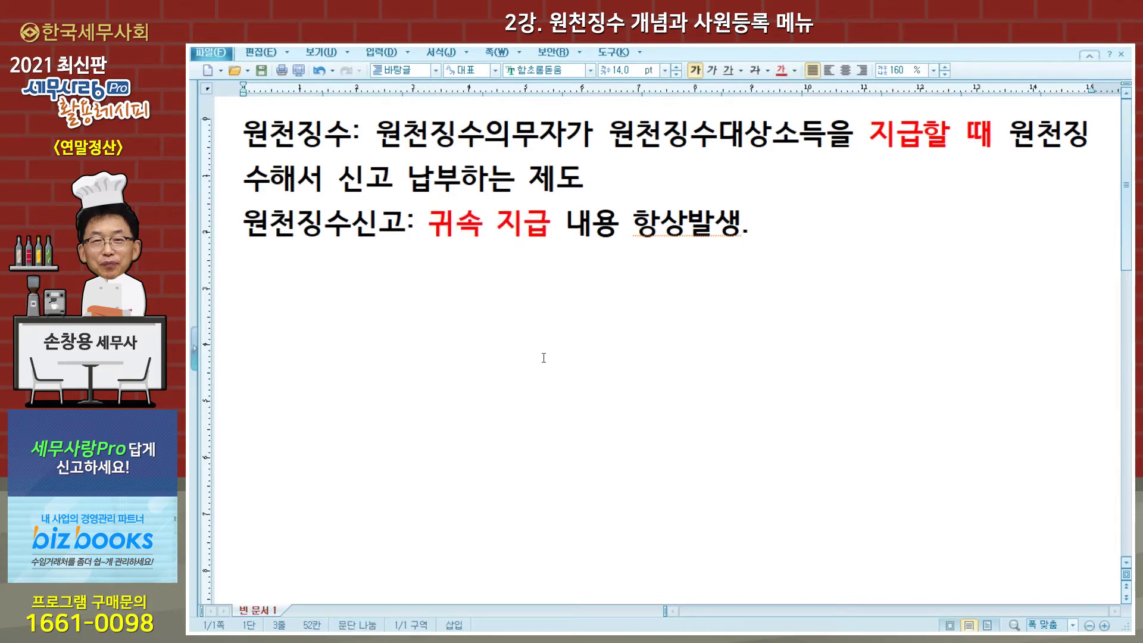
Add a new line reading "=> 프로그램상 작업연도" below the 원천징수신고 line
key("Return")
type("=> ")
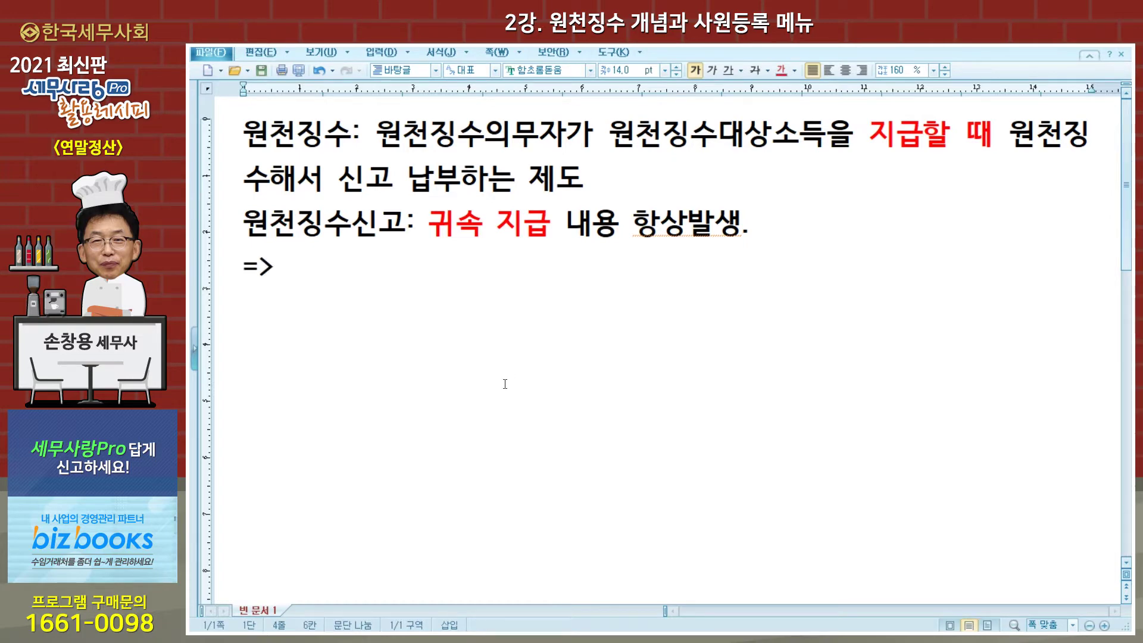
type("릅로그램상")
type(" 잘")
type("연")
key("BackSpace")
key("BackSpace")
key("BackSpace")
type("업연ㄷㅗ")
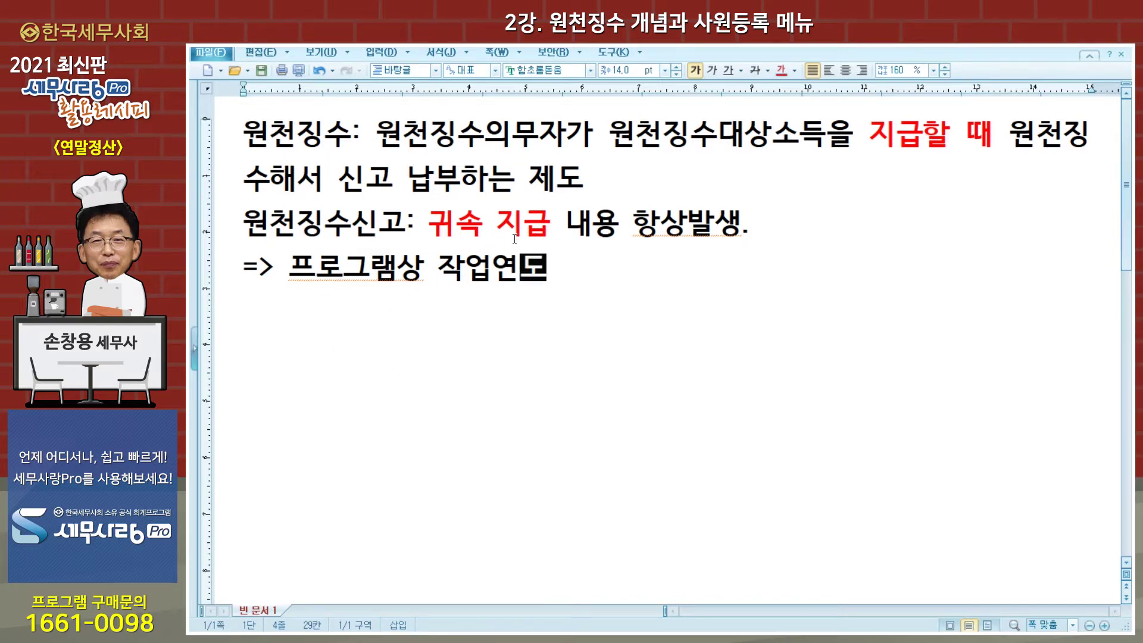
Select "작업연도" in the last line of the notes and switch to the payroll main screen of 세무사랑 Pro
left_click_drag(439, 267, 545, 266)
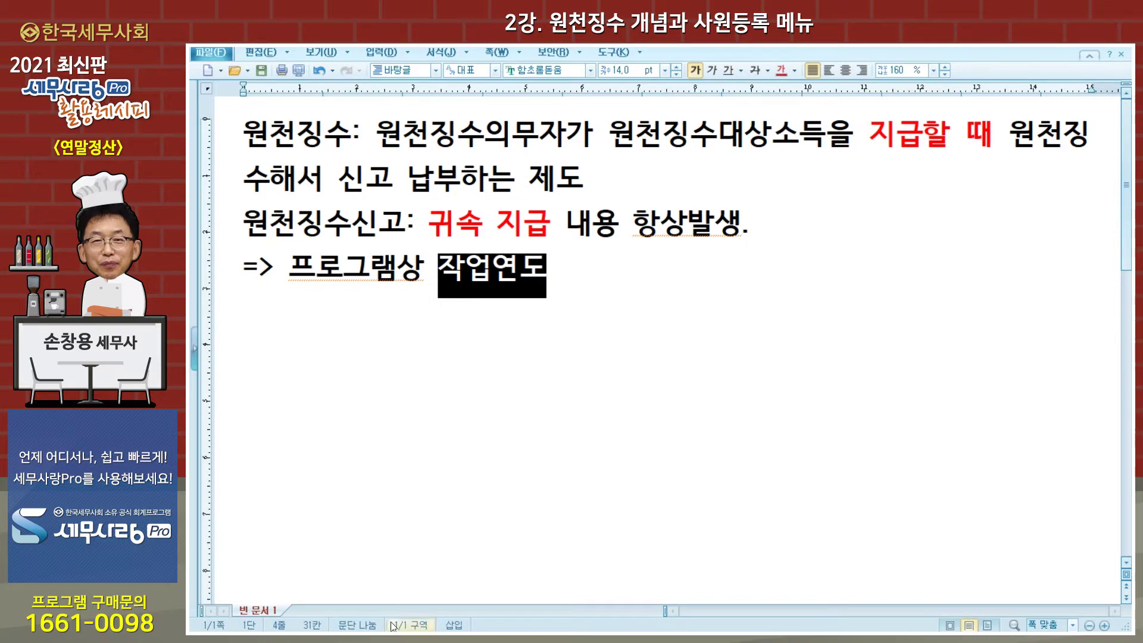
key("alt+Tab")
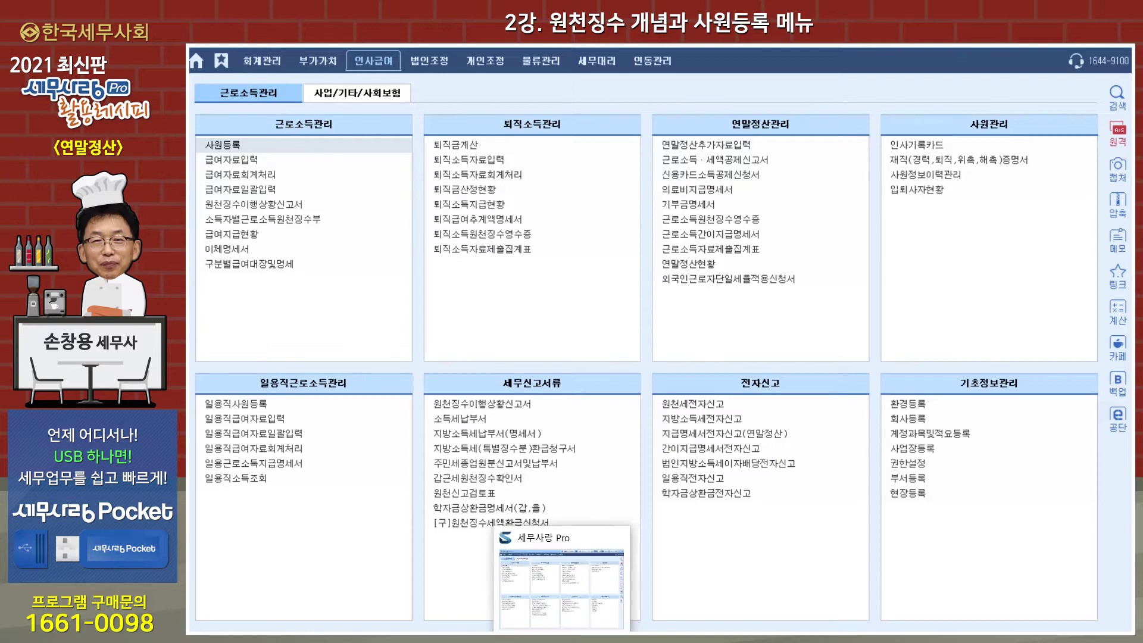
mouse_move(636, 632)
left_click(635, 589)
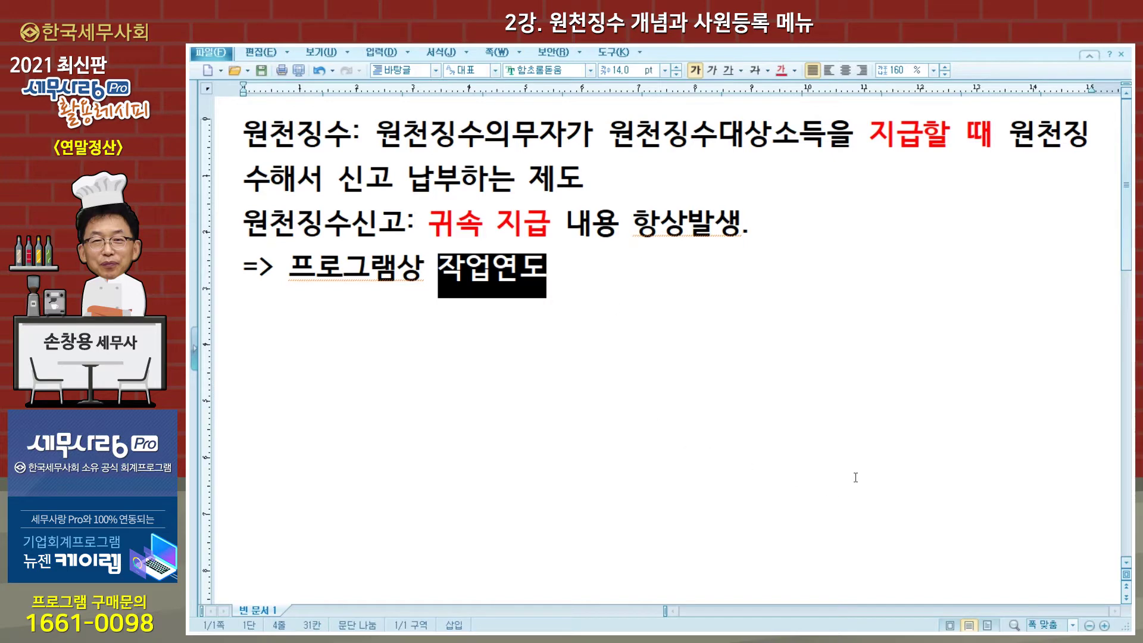
left_click(576, 639)
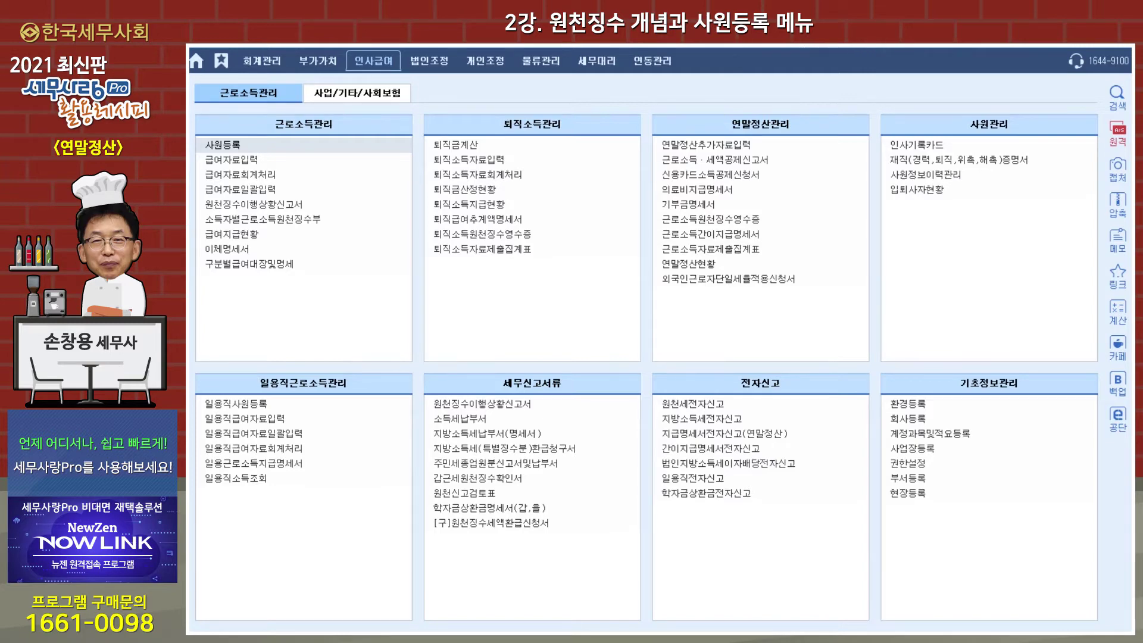
Set the fiscal term (기수) to 6 and the 인사급여 working year to 2020, and apply the term change
left_click(859, 47)
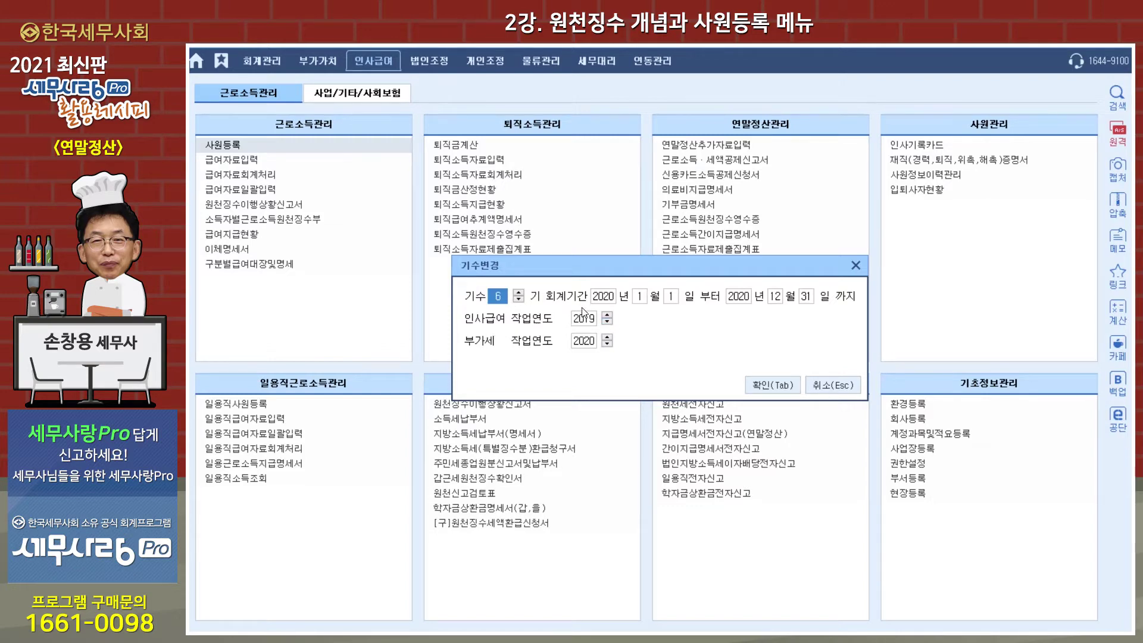
left_click(781, 387)
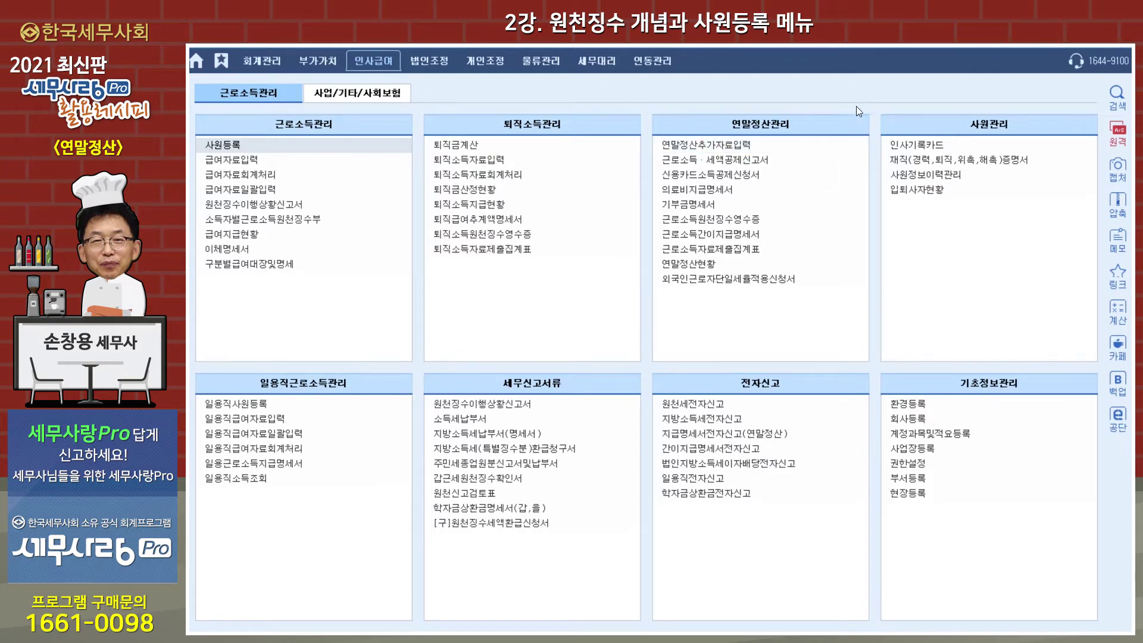
left_click(979, 45)
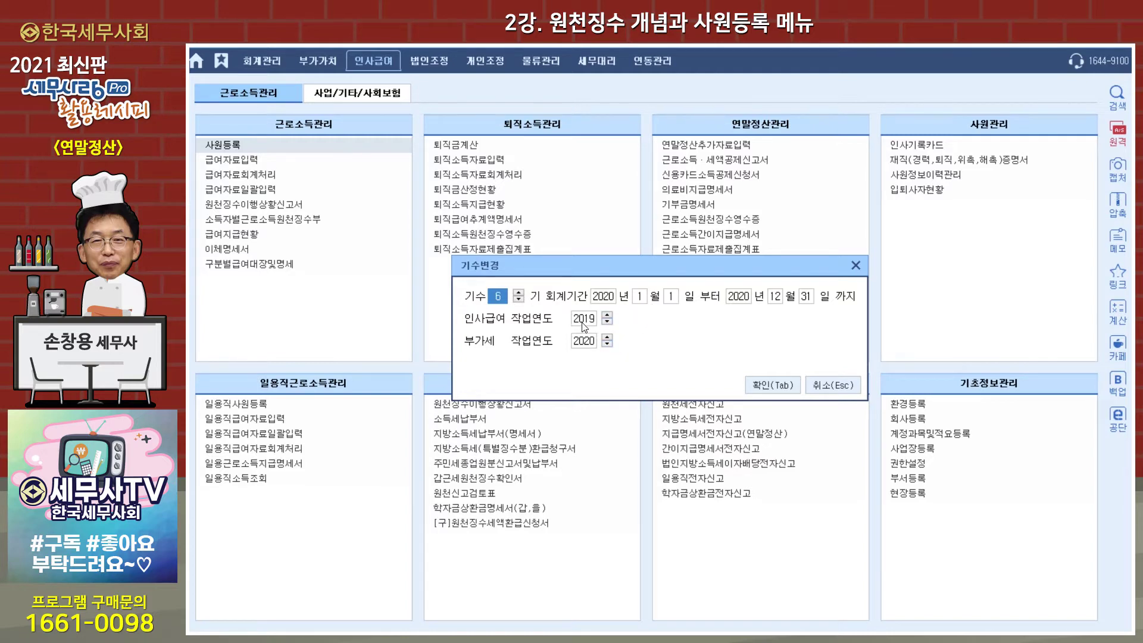
left_click(519, 299)
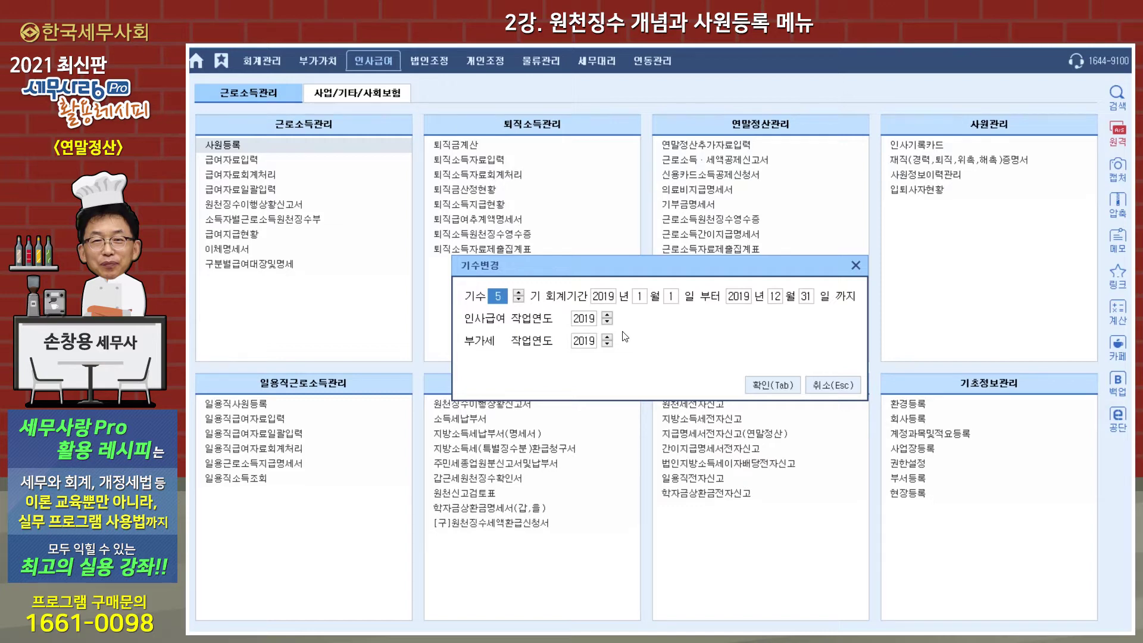
left_click(518, 293)
left_click(607, 316)
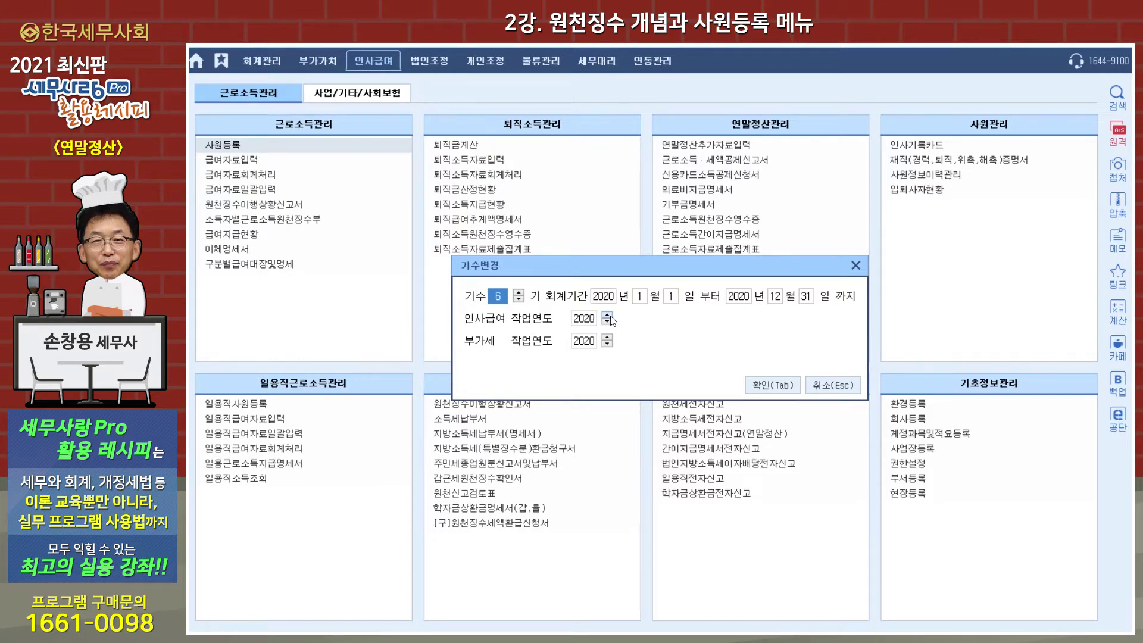
left_click(771, 386)
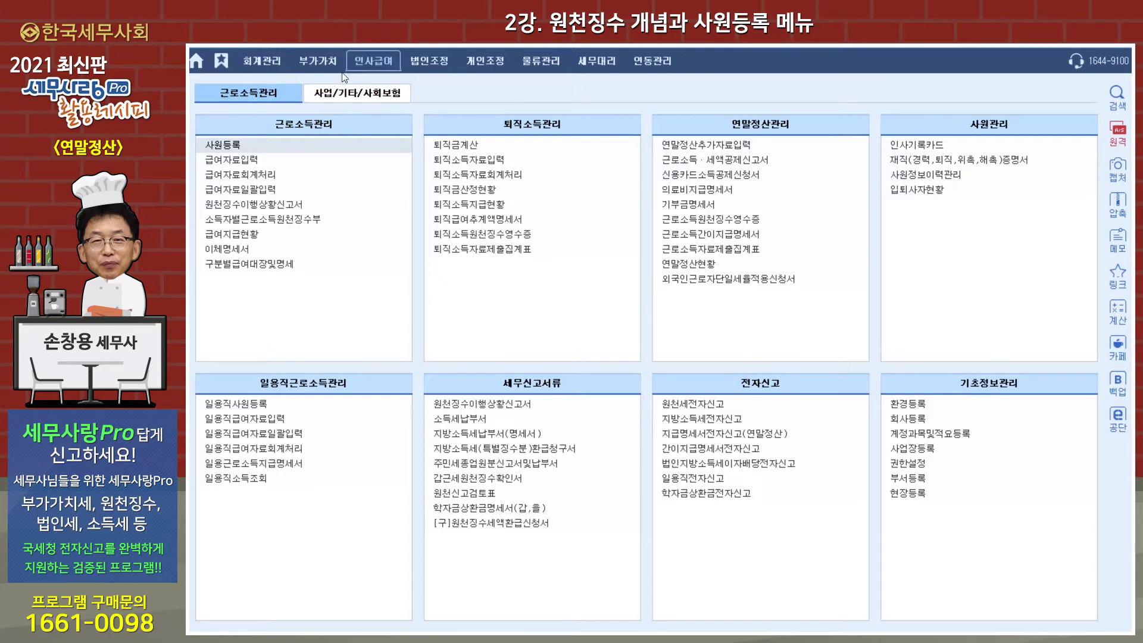
Open 사원등록, examine the first employee's basic details, dependents (부양가족명세) and additional details (추가사항), and close the employee register
left_click(235, 149)
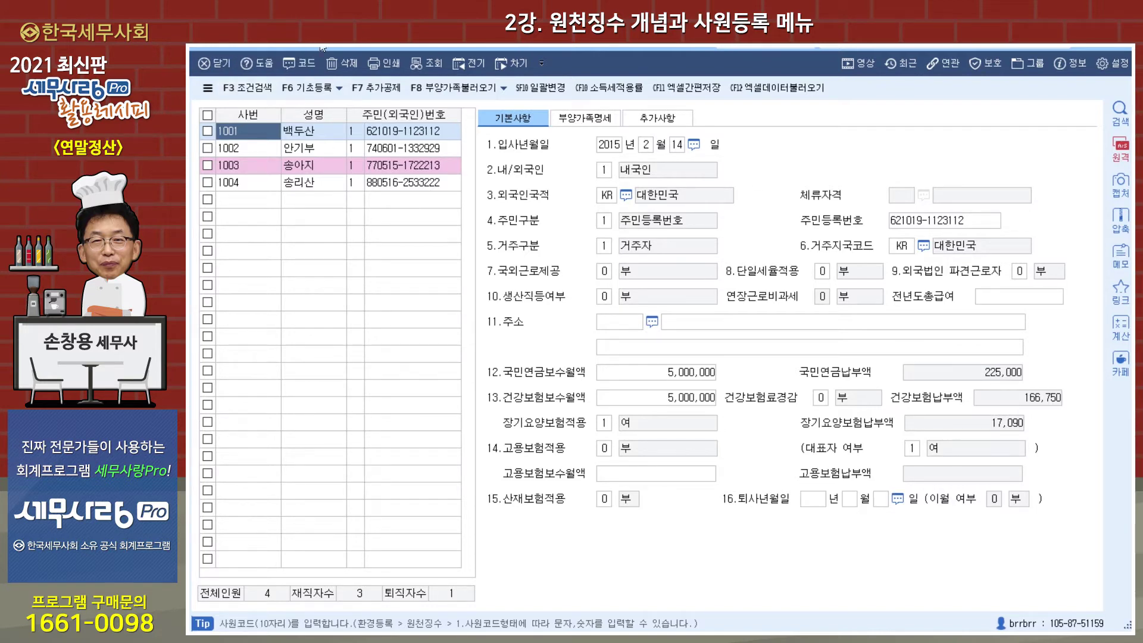
key("Escape")
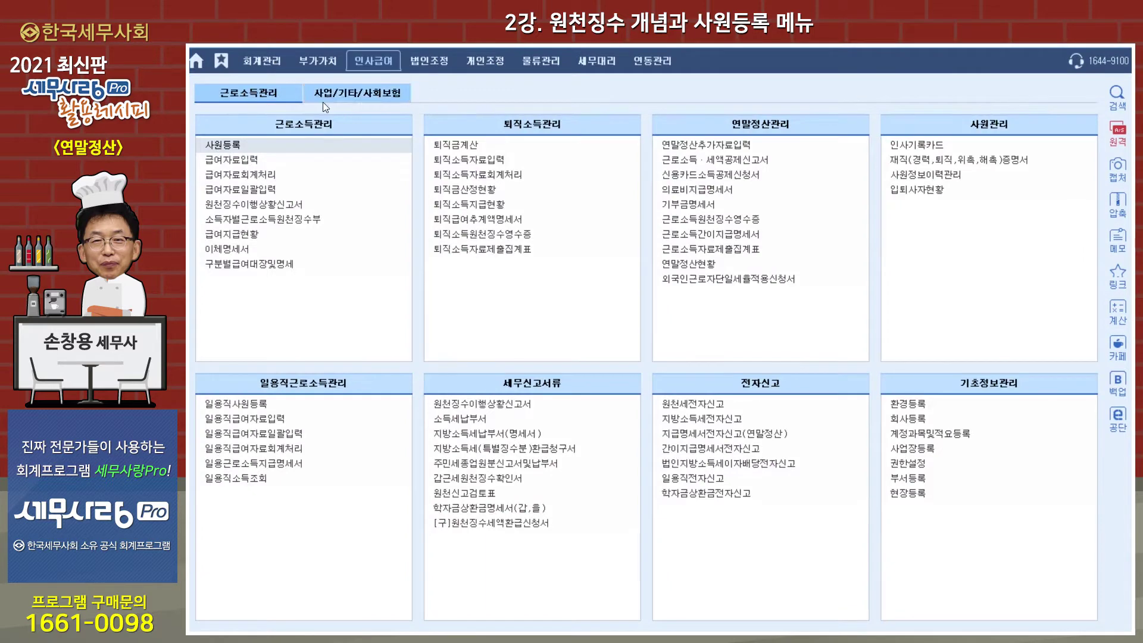
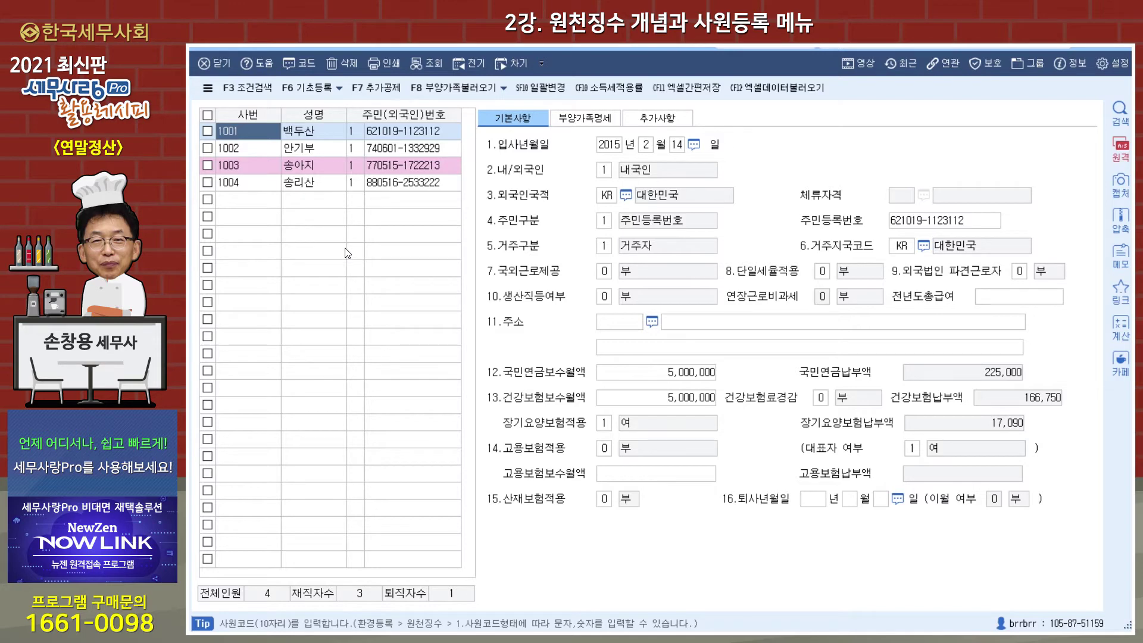
left_click(585, 121)
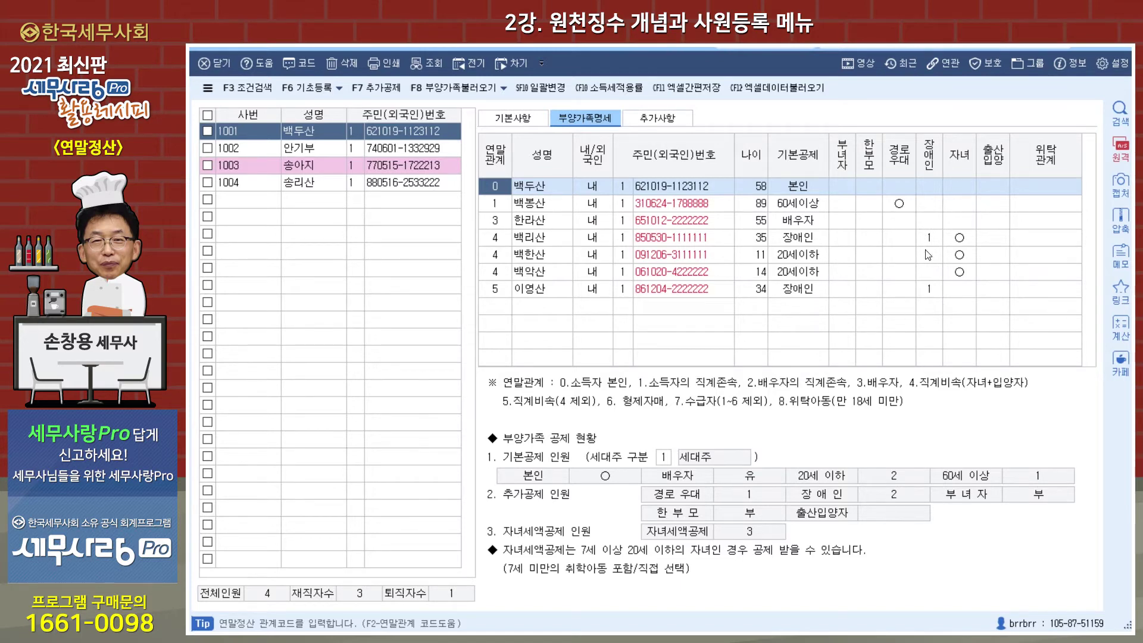
left_click(527, 124)
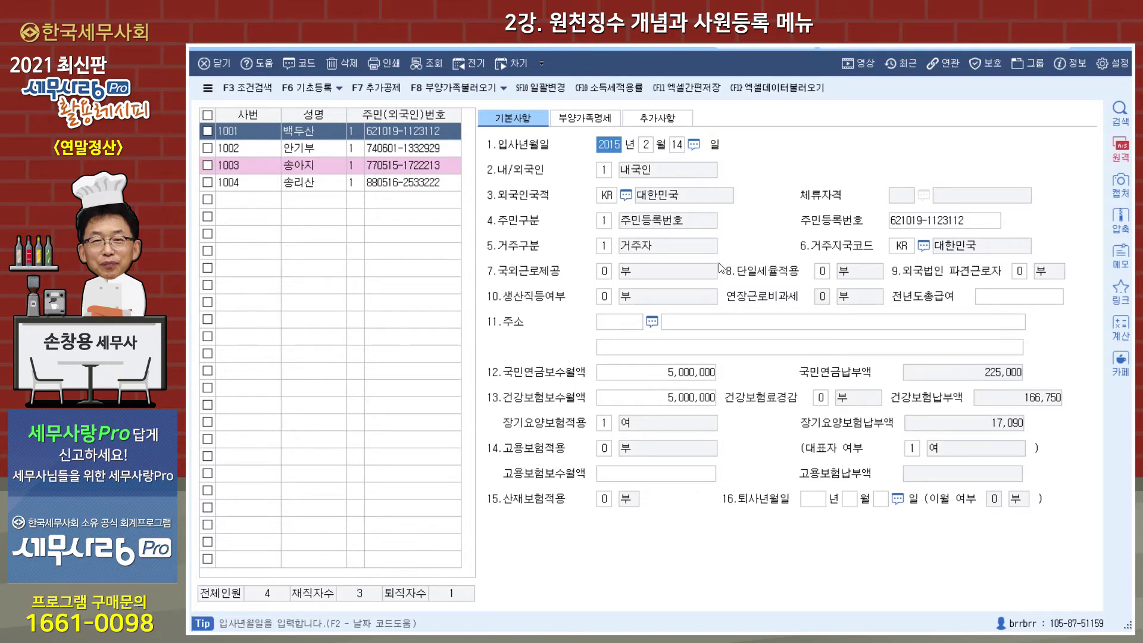
left_click(672, 123)
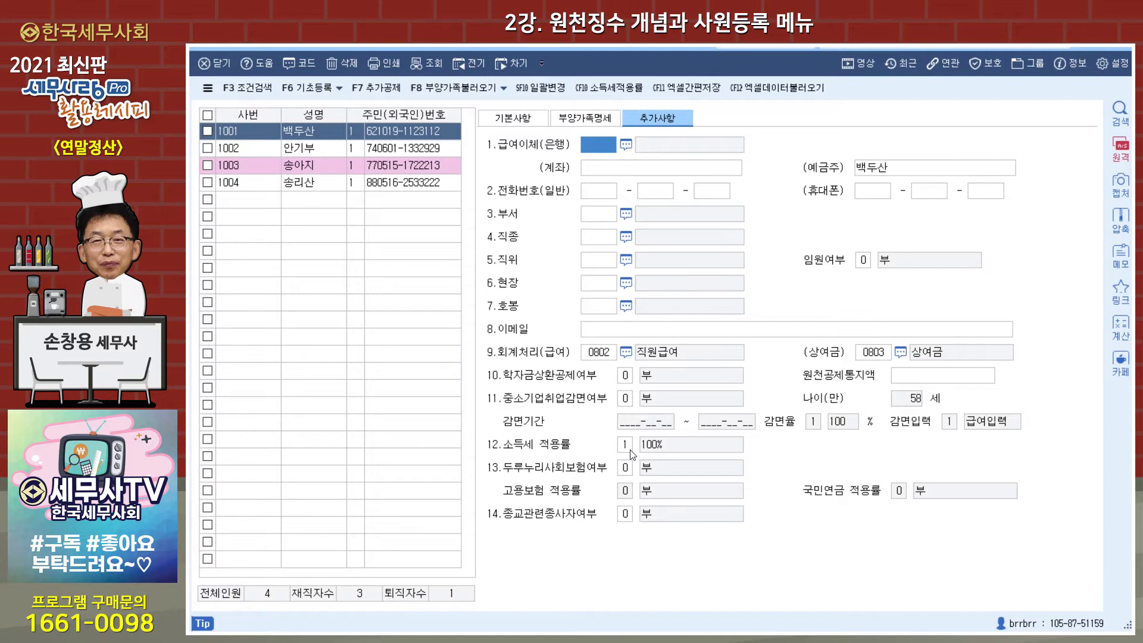
left_click(522, 121)
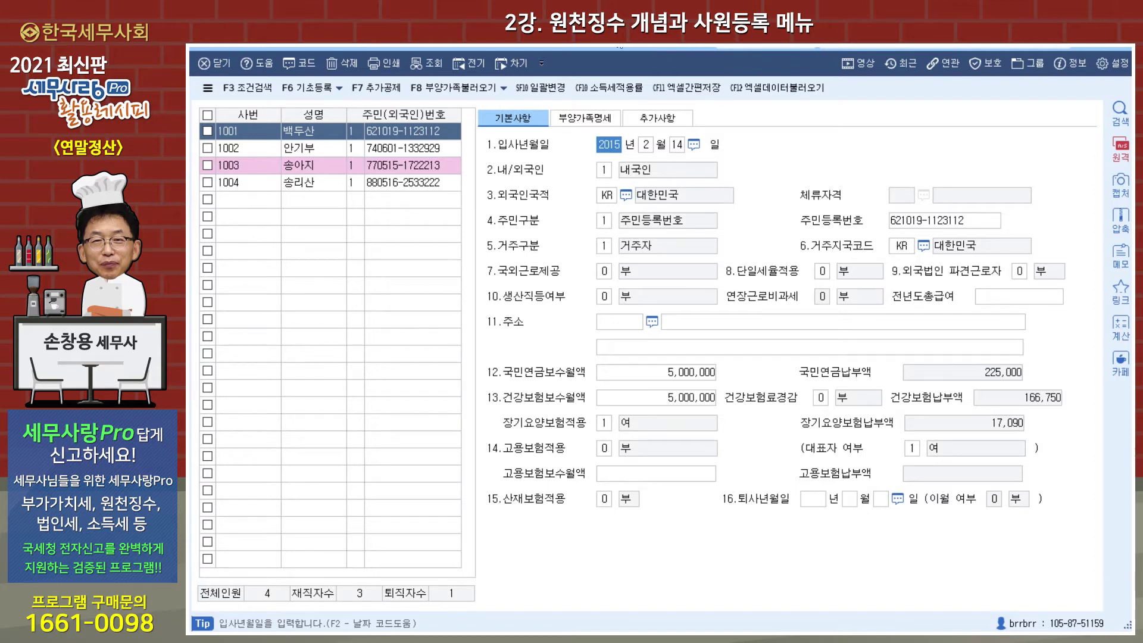
left_click_drag(617, 38, 617, 55)
key("Escape")
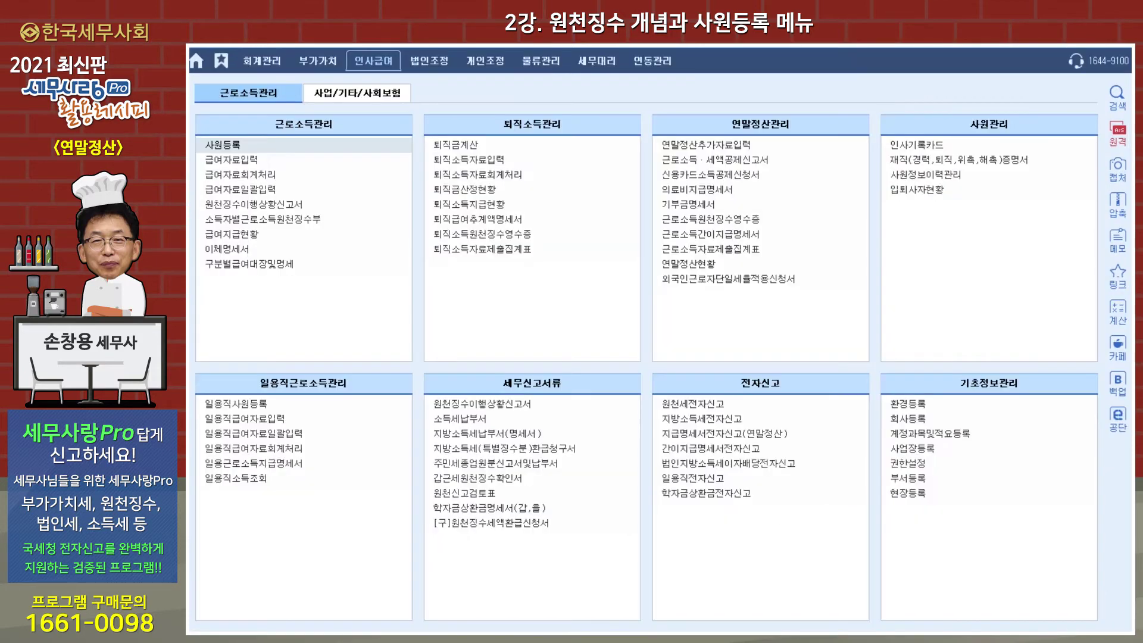
Open 마감후이월 in 데이터관리, try toggling 사원등록 for carryover from 2020 to 2021, and close the screen
left_click(344, 98)
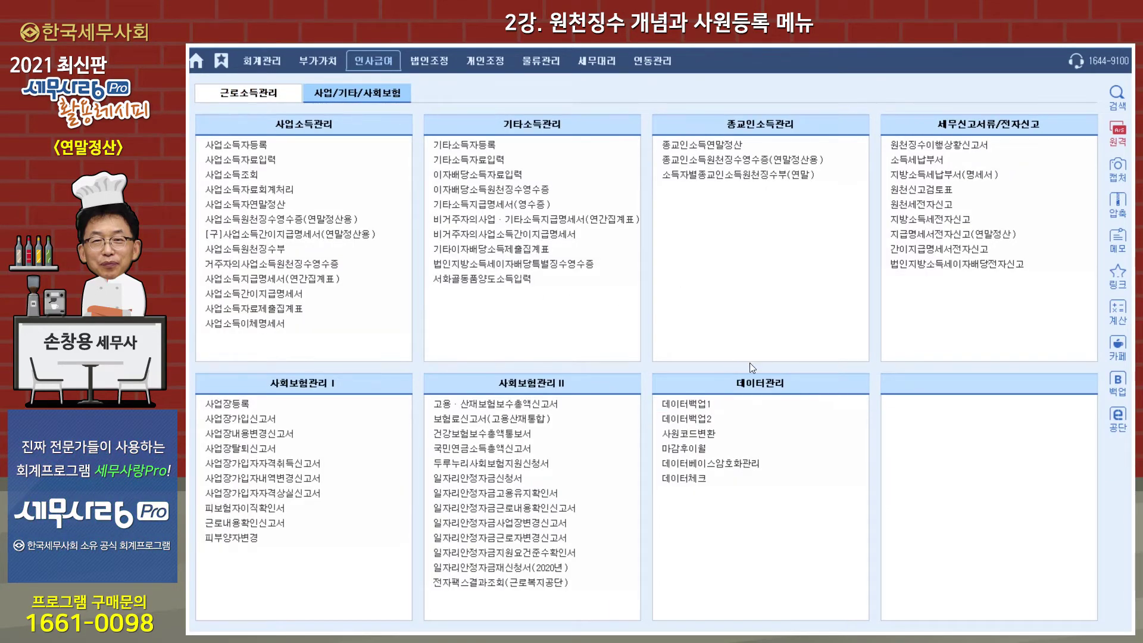
left_click(701, 453)
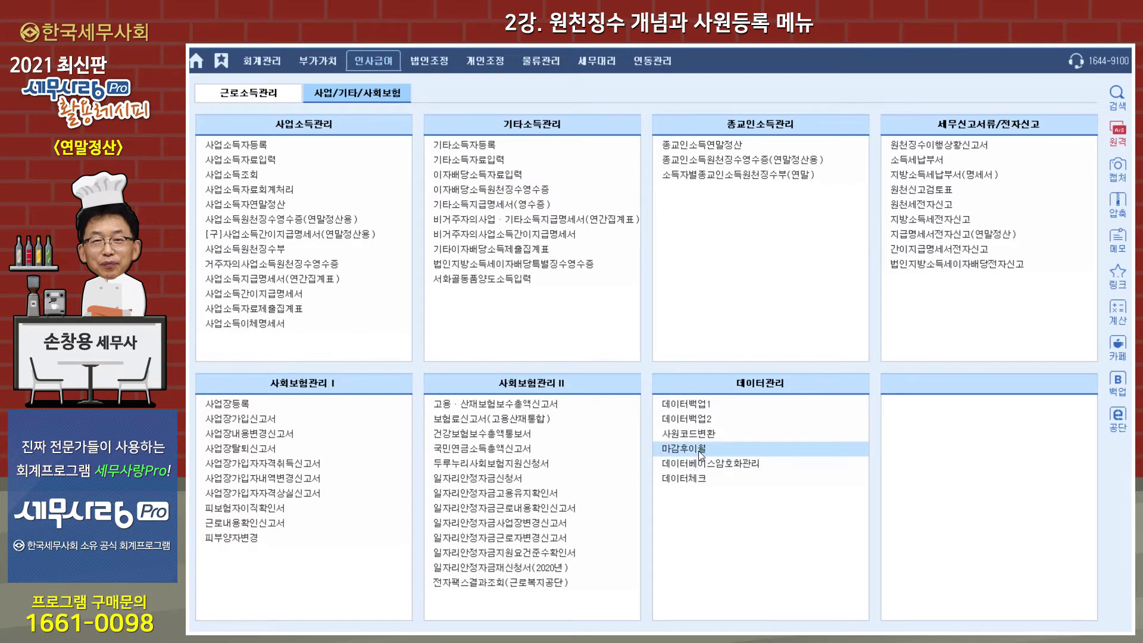
left_click_drag(476, 89, 656, 75)
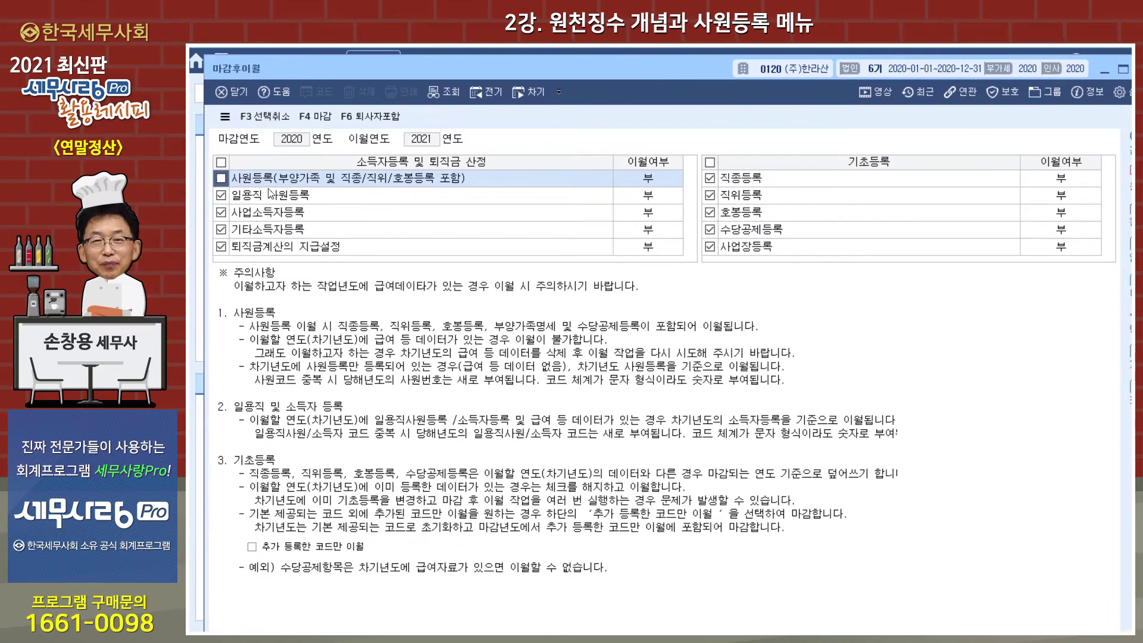
left_click(229, 179)
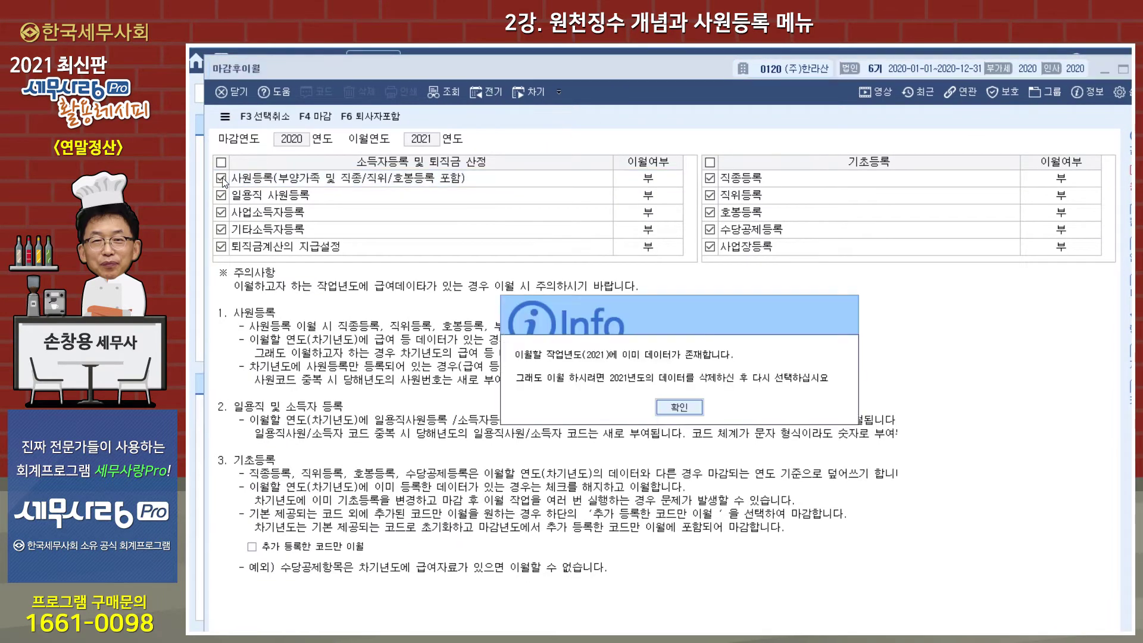
left_click(664, 403)
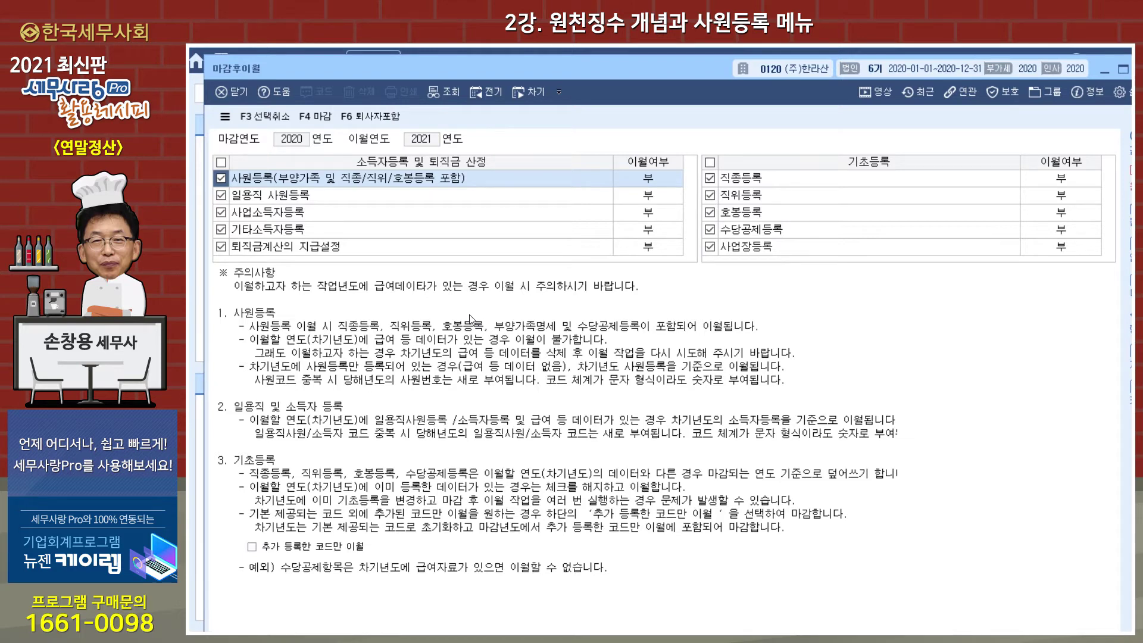
left_click_drag(591, 67, 574, 69)
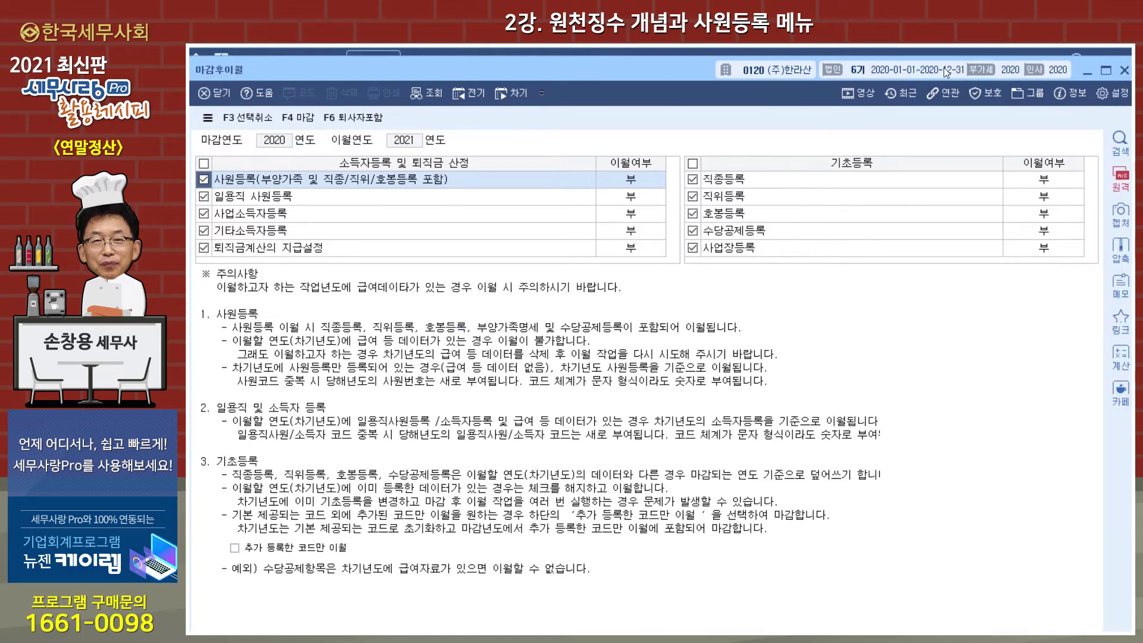
left_click(1125, 70)
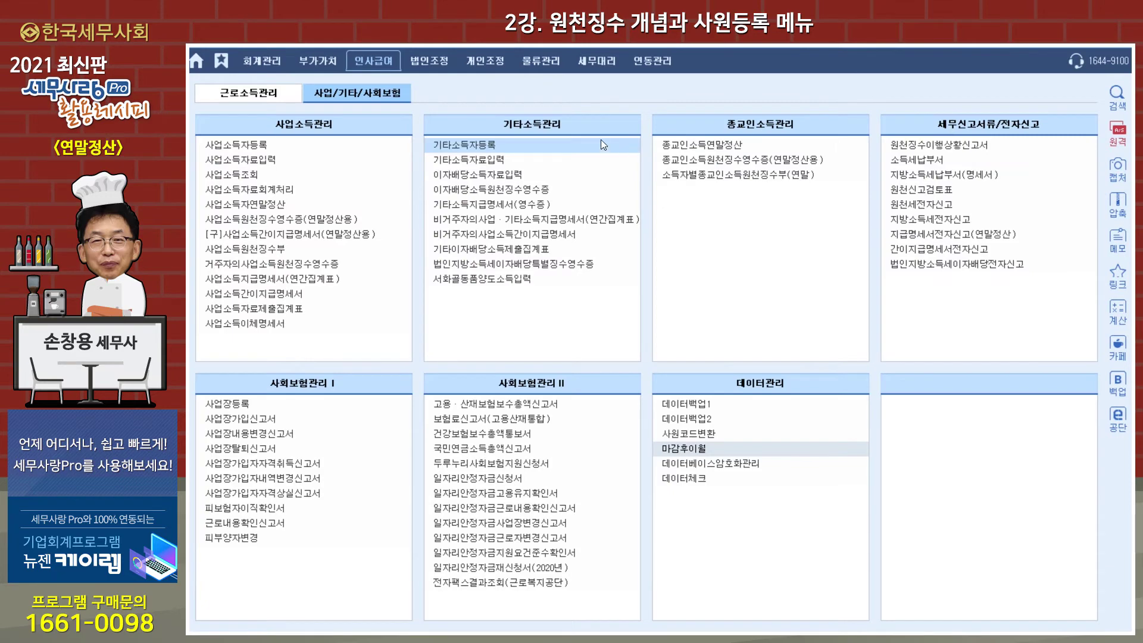
Open 사원등록 from 근로소득관리 and review the first employee's 기본사항, 부양가족명세 and 추가사항 pages
left_click(263, 93)
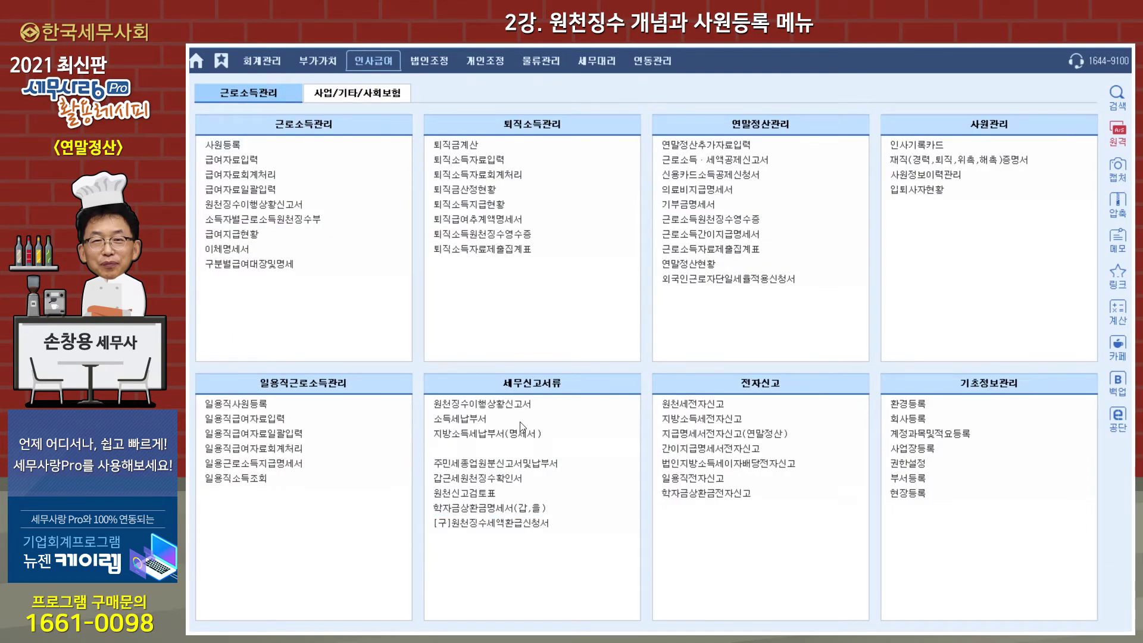
left_click(230, 144)
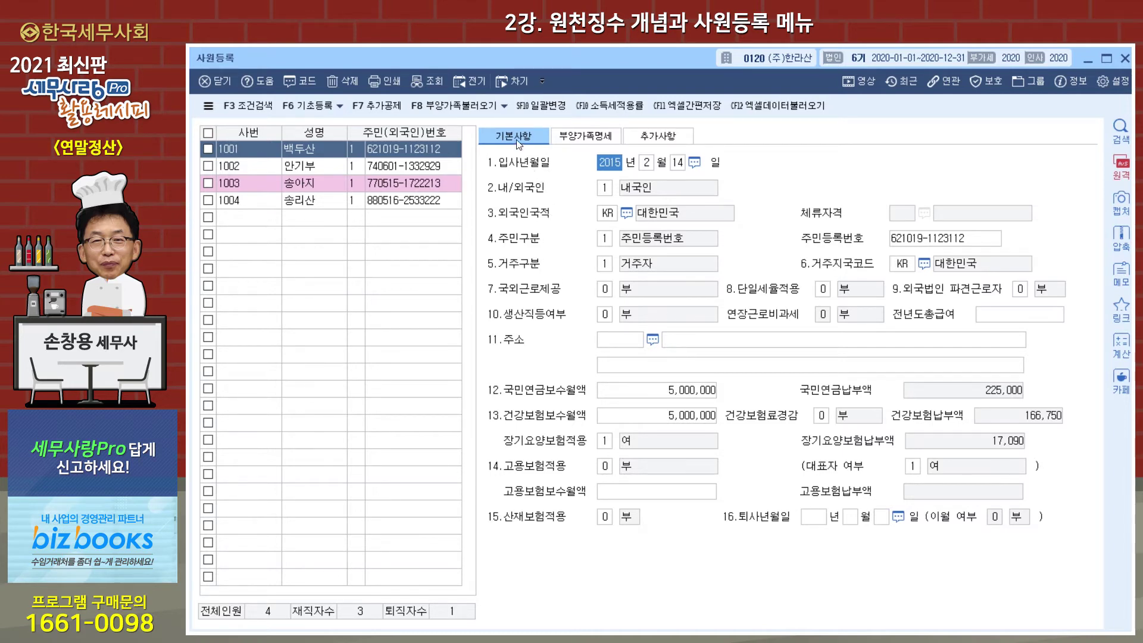
left_click(586, 137)
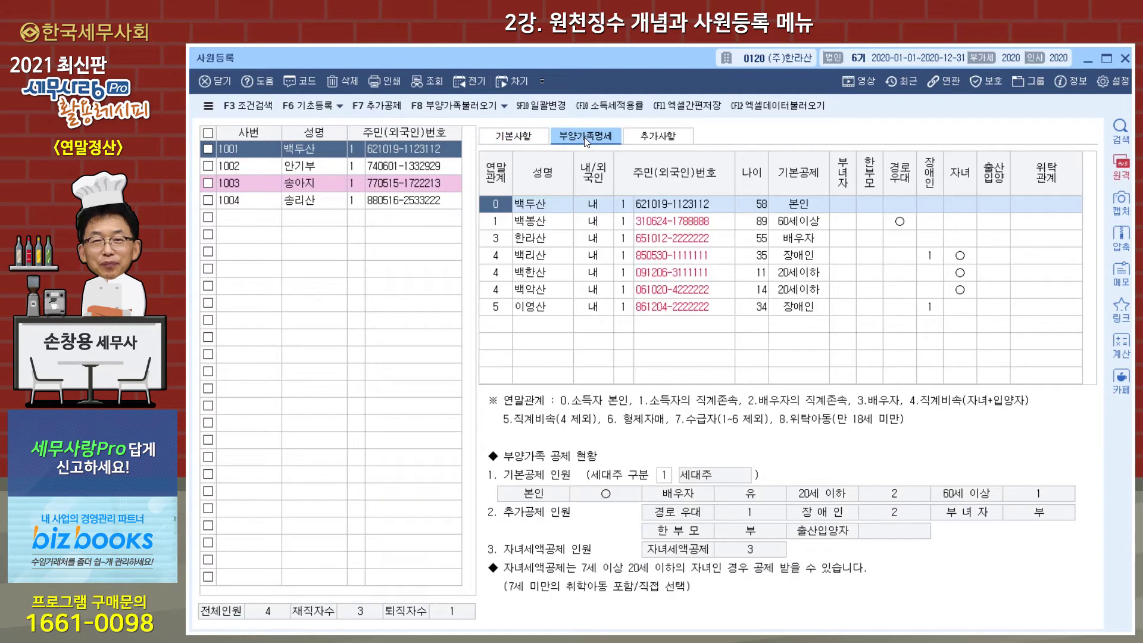
left_click(660, 137)
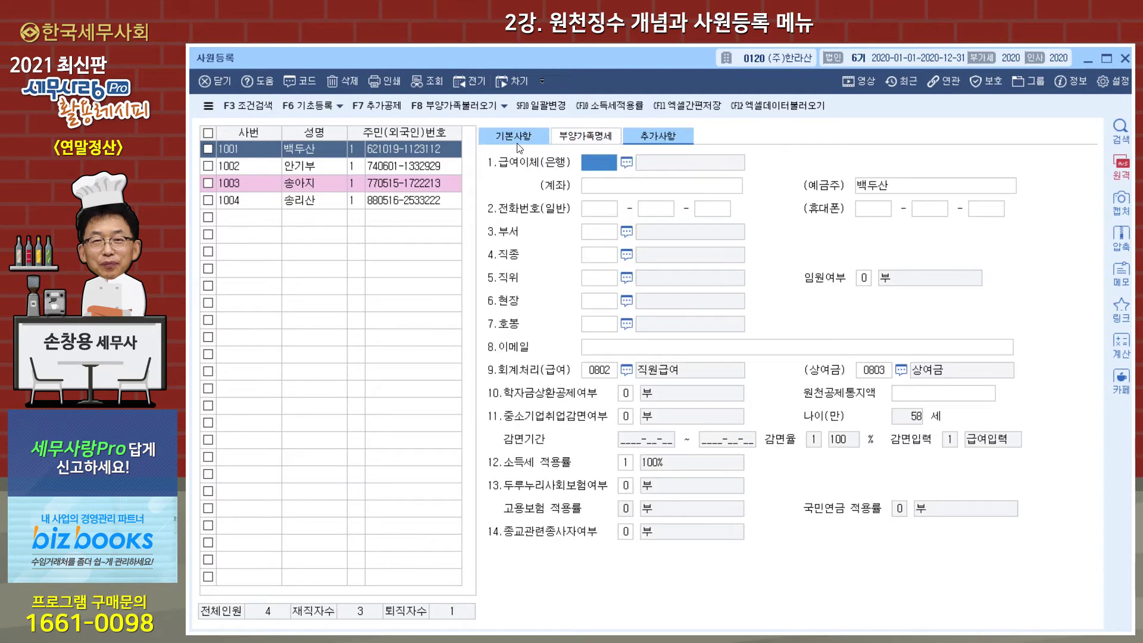
left_click(516, 139)
left_click(587, 141)
left_click(659, 138)
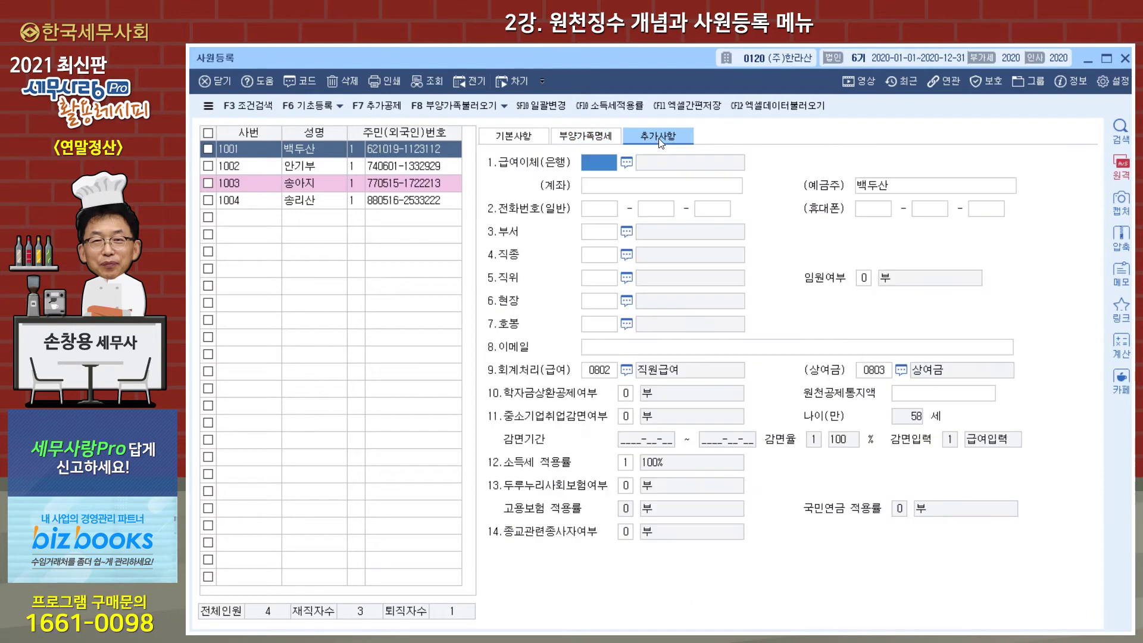
Return to the first employee's 기본사항 and examine the 주민구분 options and the 입사년월일 entry
left_click(528, 146)
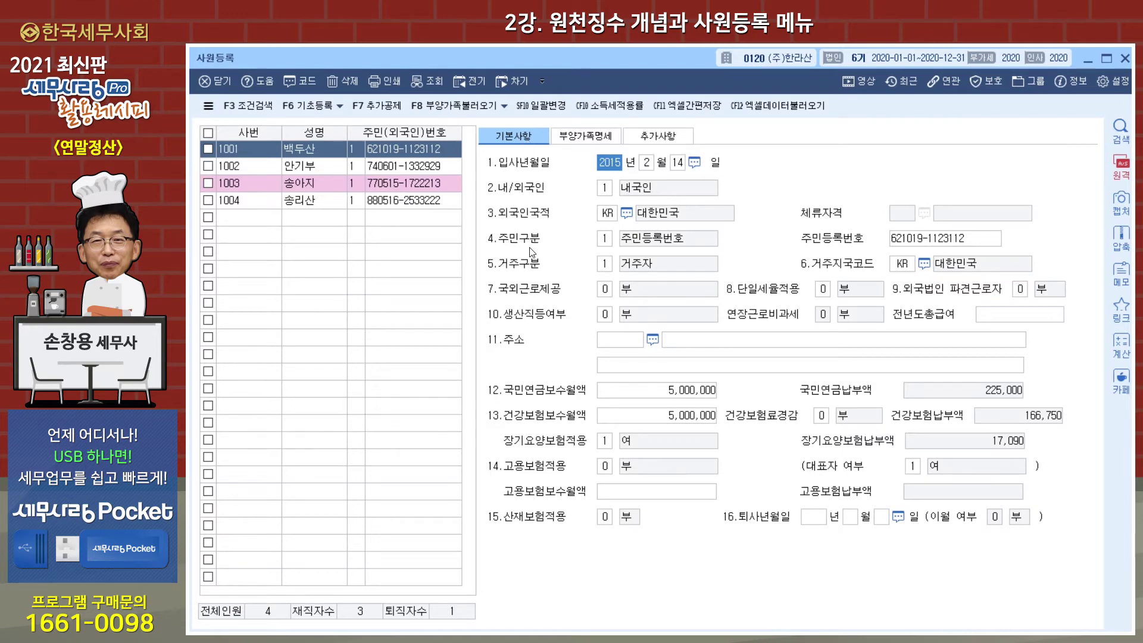
left_click(605, 242)
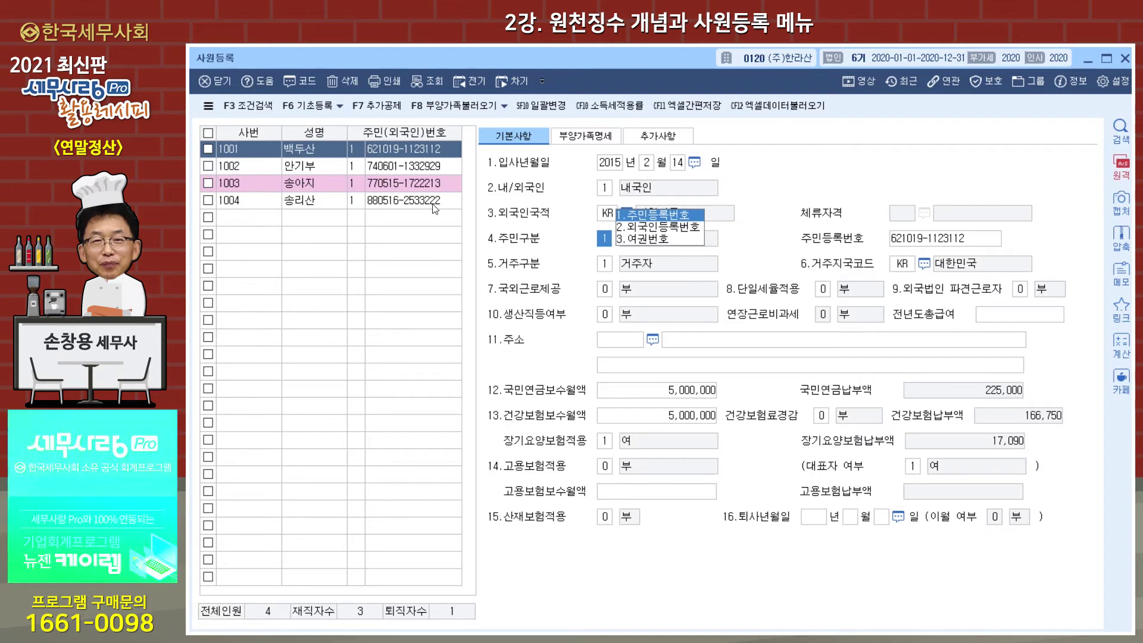
left_click(608, 165)
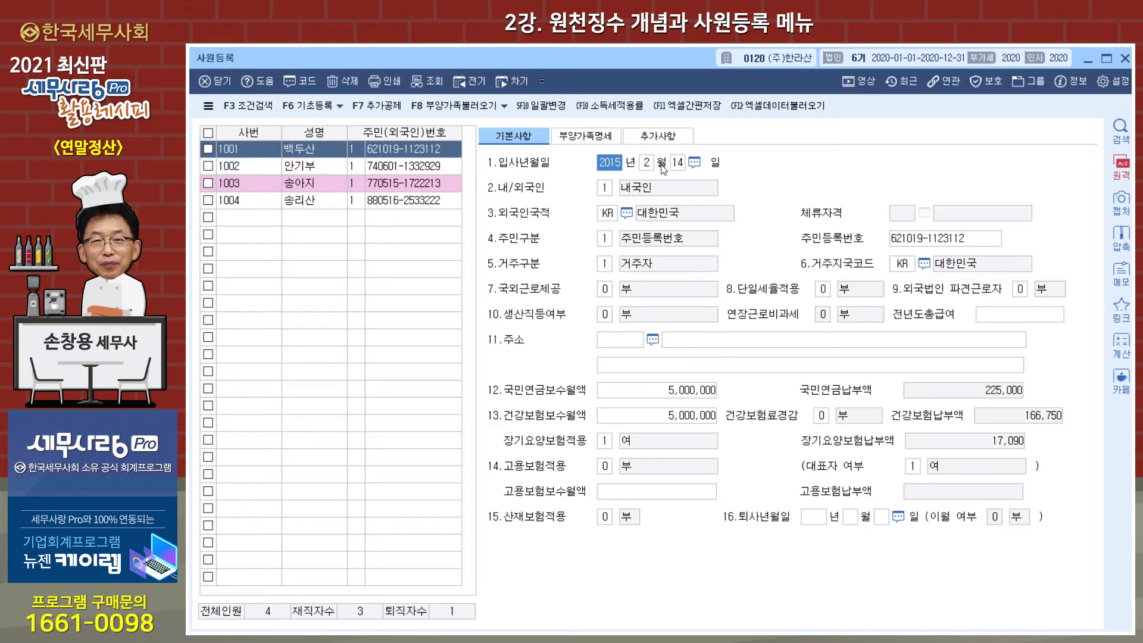
Set the first employee's 내/외국인 to 2.외국인 and the 외국인국적 to 중국 (CN)
left_click(609, 190)
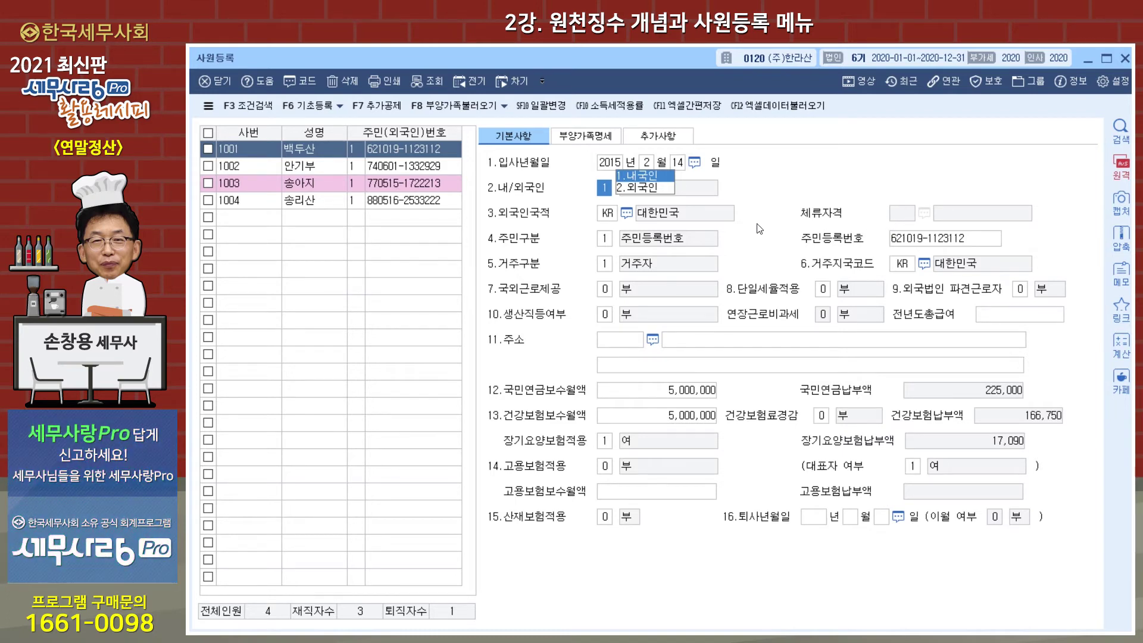
left_click(652, 193)
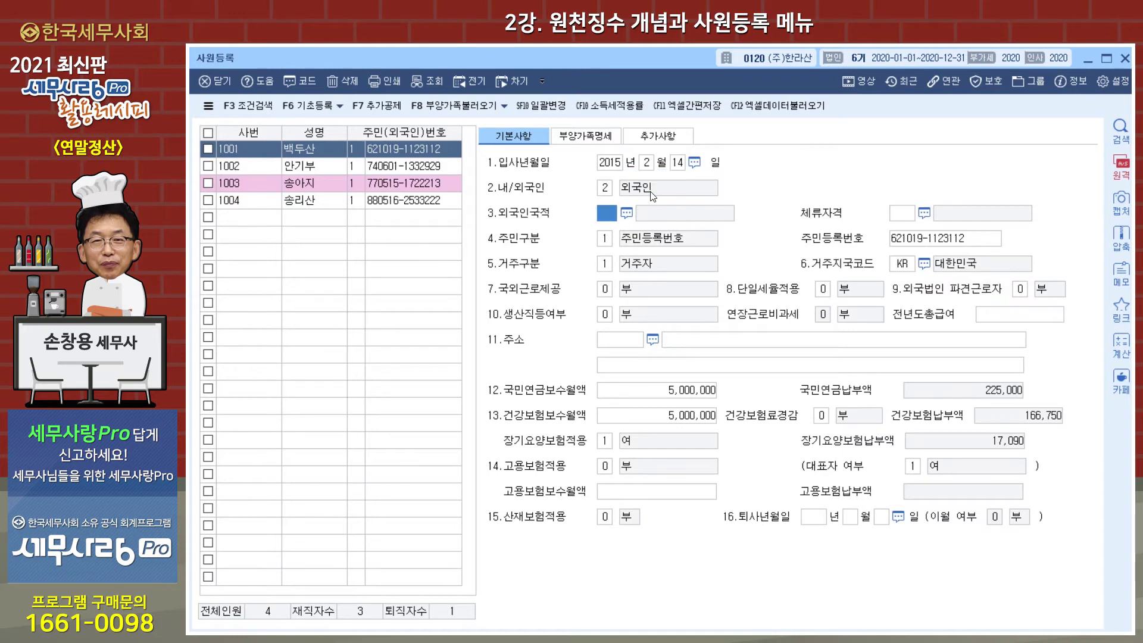
left_click(626, 214)
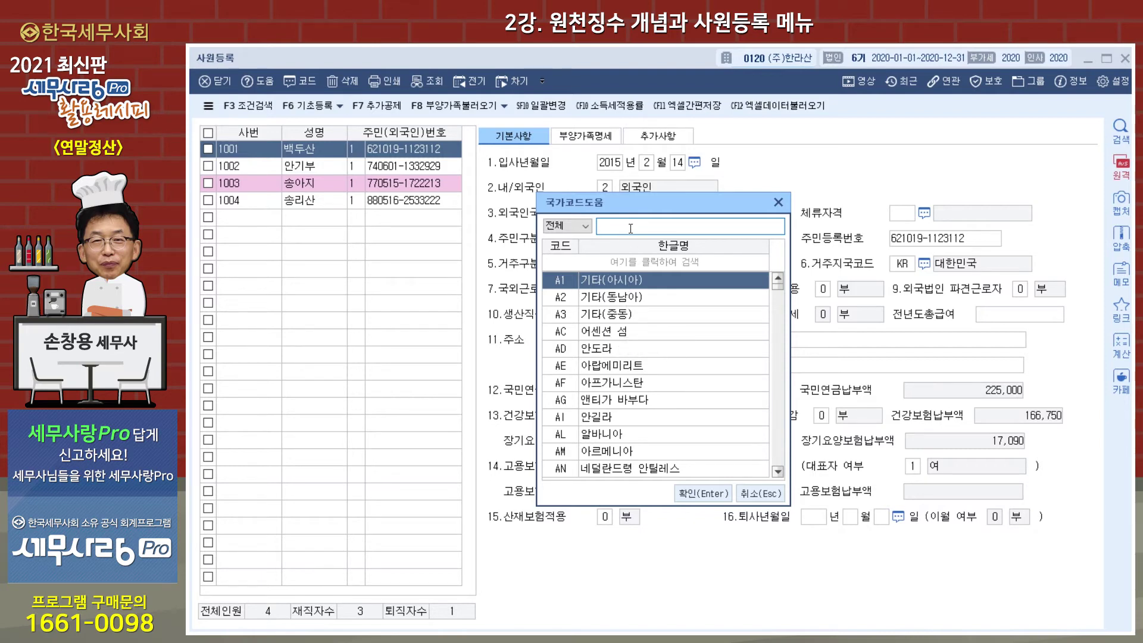
type("중국")
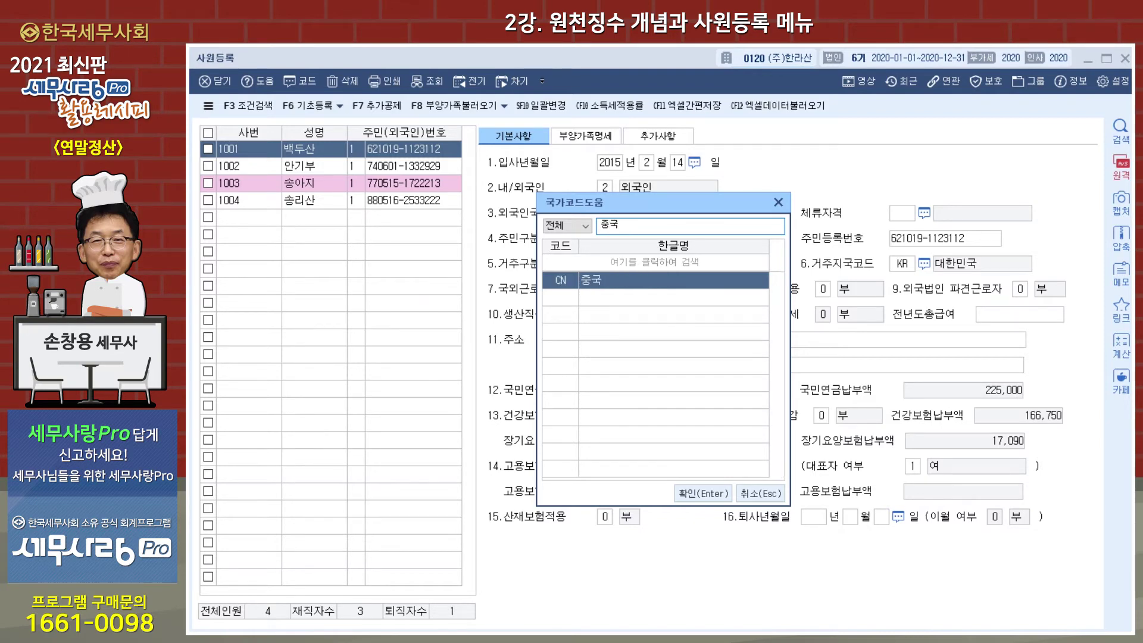
key("Return")
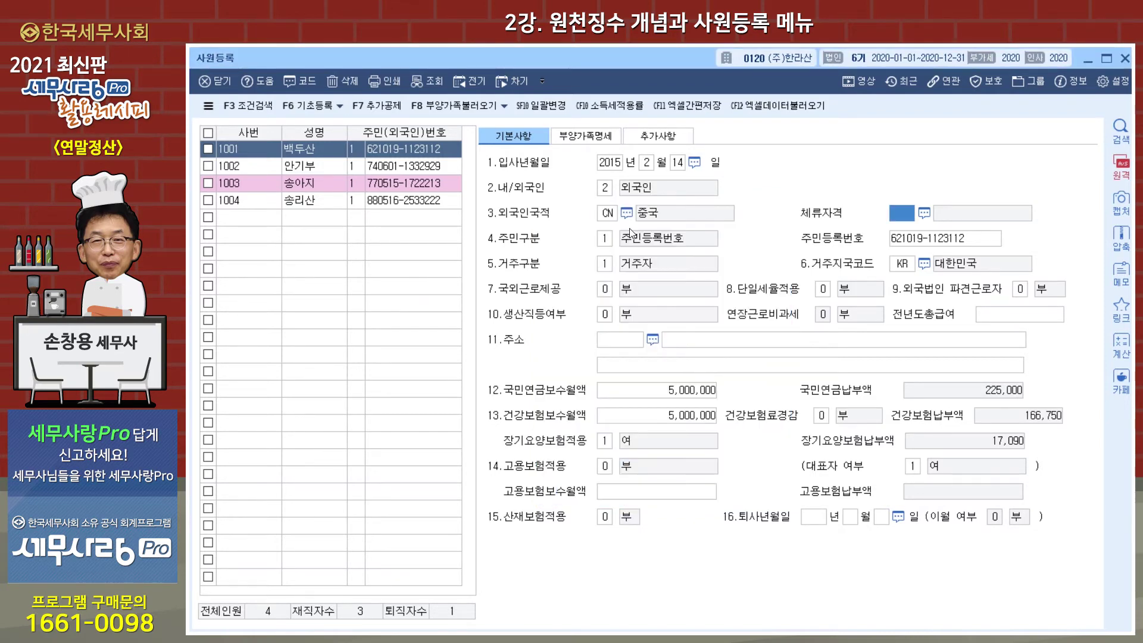
Browse the 체류자격 code list down to the E9 employment categories and close it without choosing a code
left_click(924, 214)
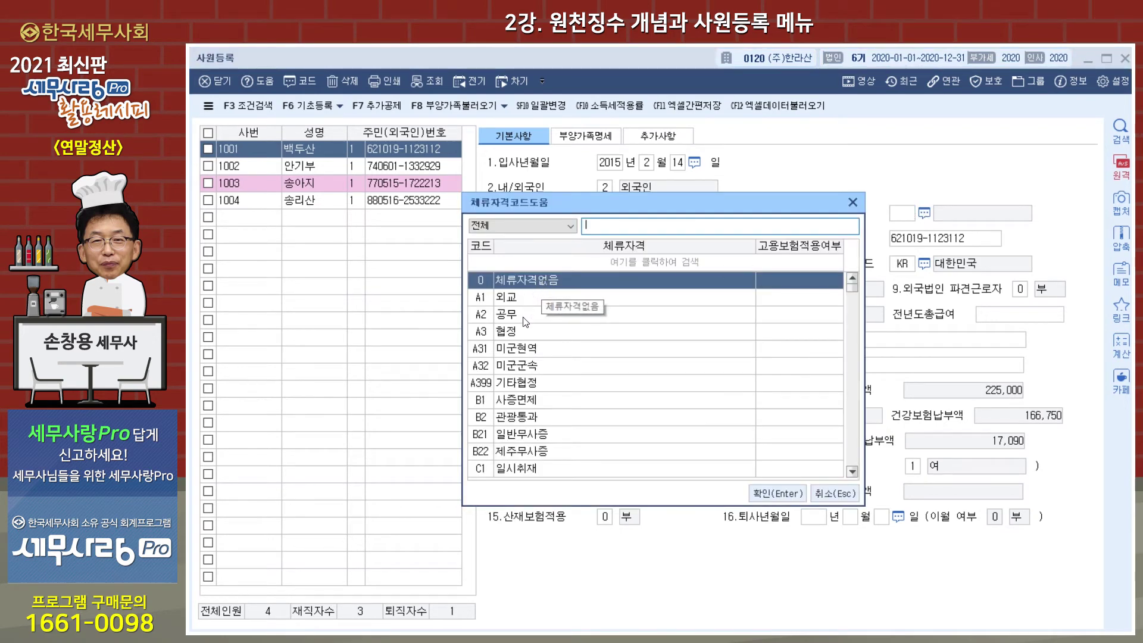
scroll(543, 355, "down", 6)
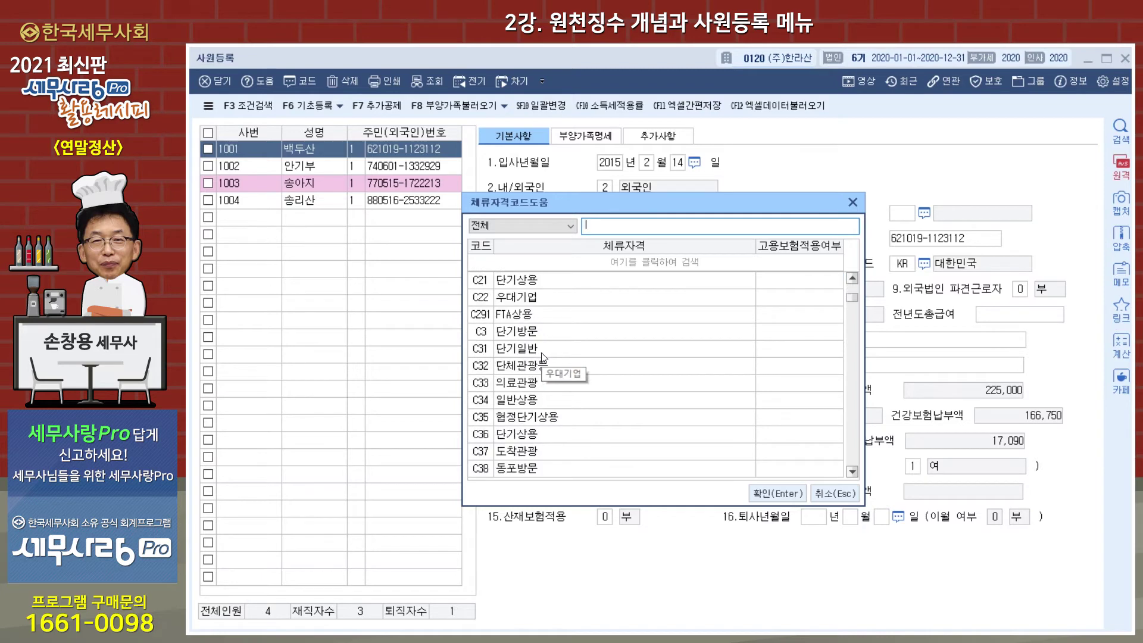
scroll(544, 356, "down", 8)
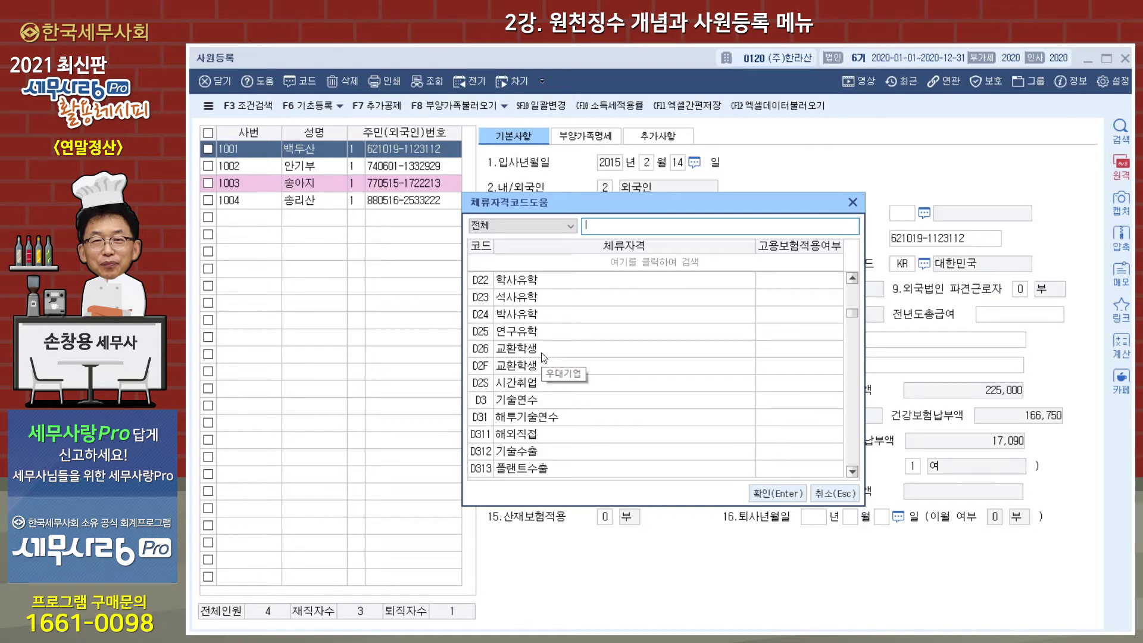
scroll(543, 357, "down", 8)
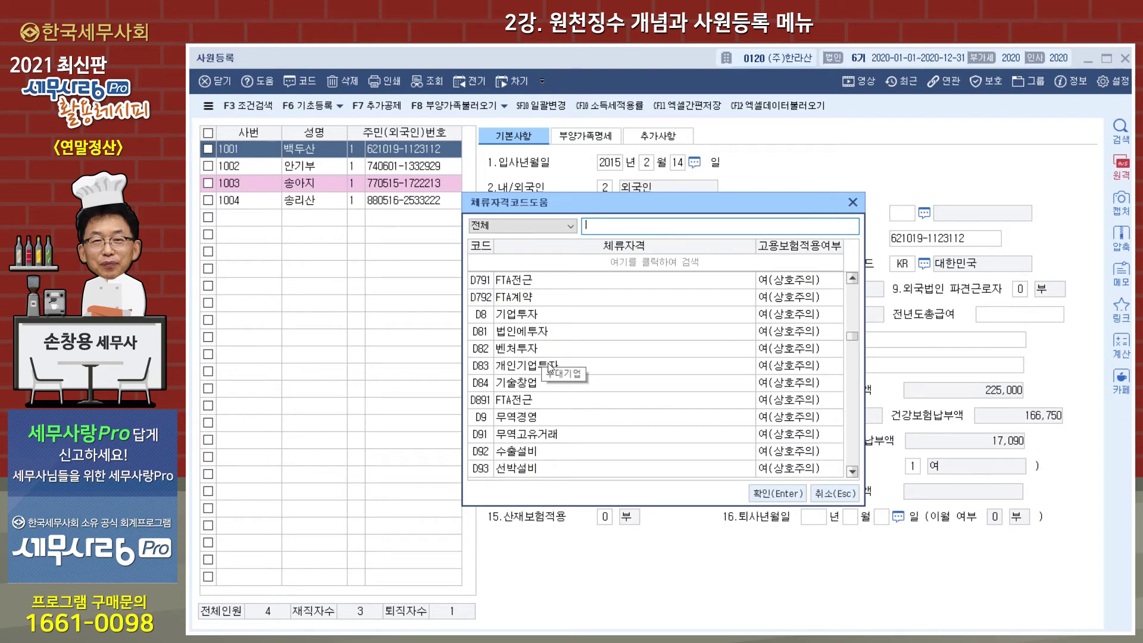
scroll(543, 355, "down", 3)
scroll(549, 358, "down", 6)
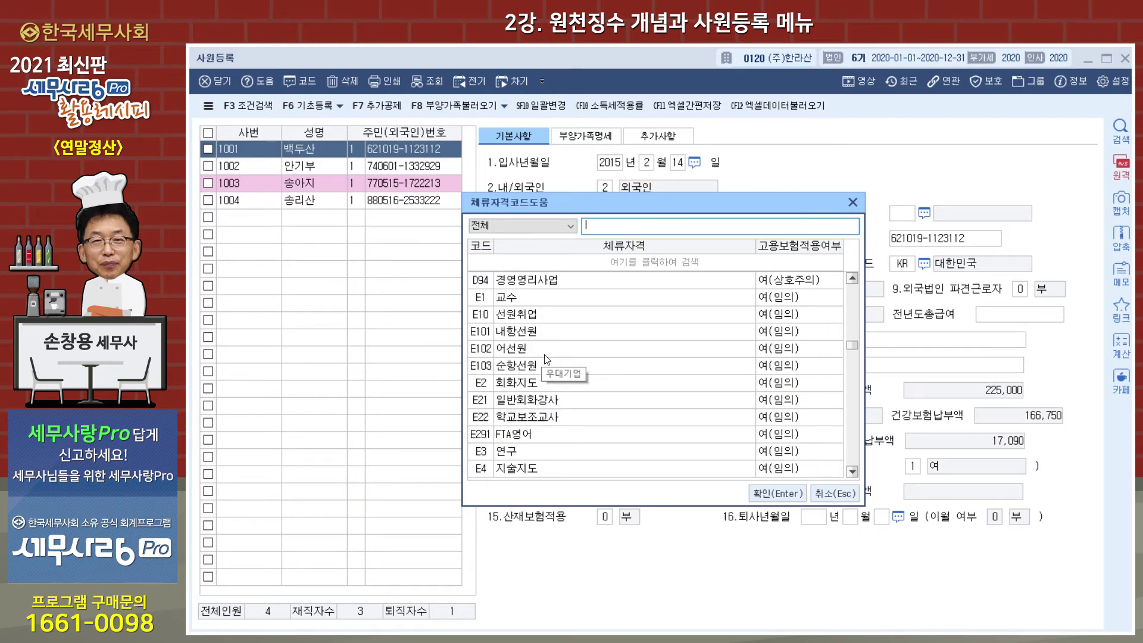
scroll(549, 358, "down", 3)
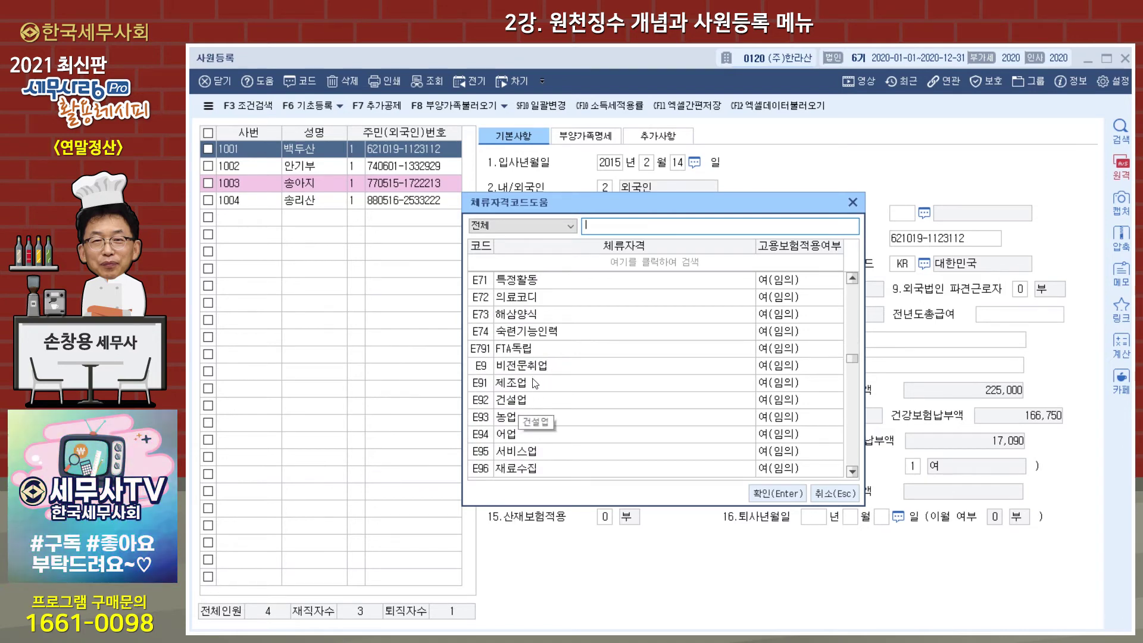
left_click(853, 202)
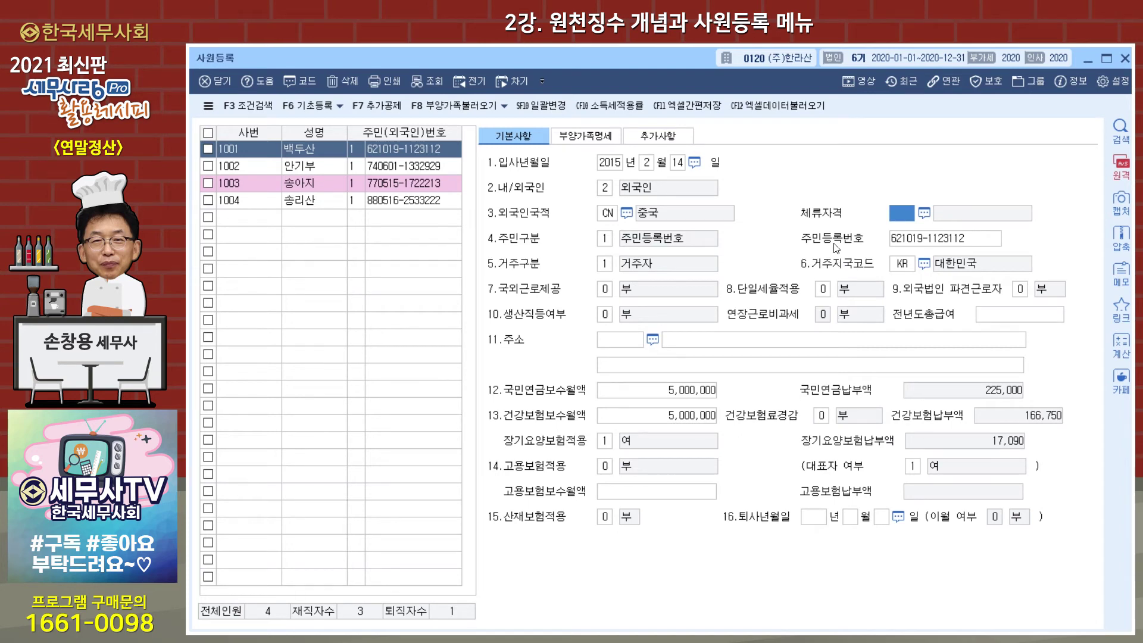
Set the first employee's 내/외국인 back to 1.내국인
left_click(605, 190)
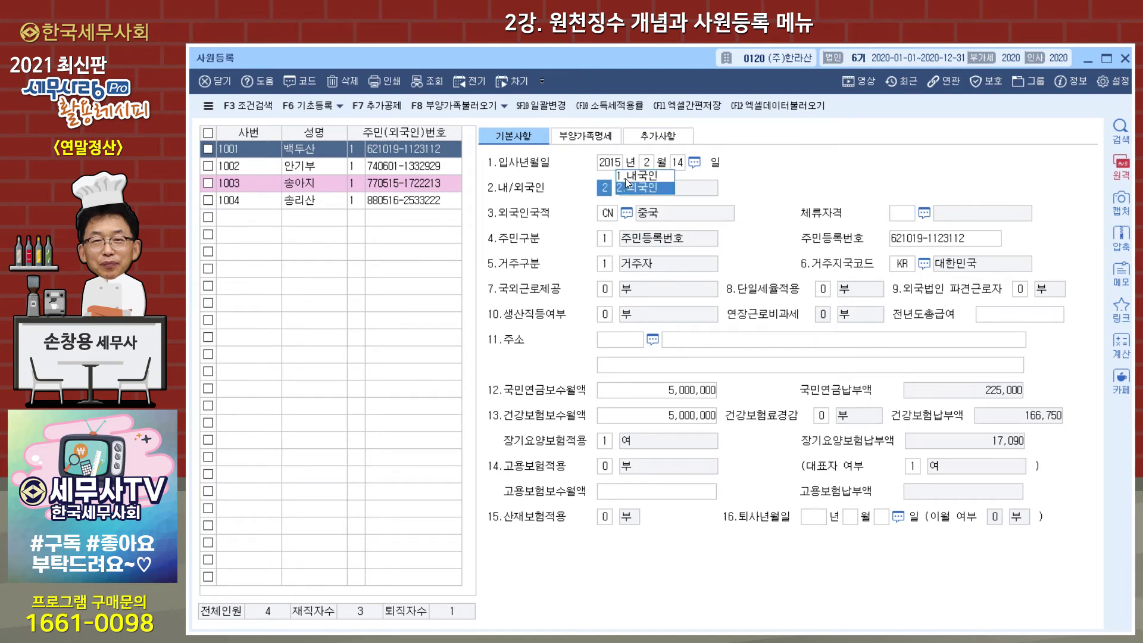
left_click(627, 178)
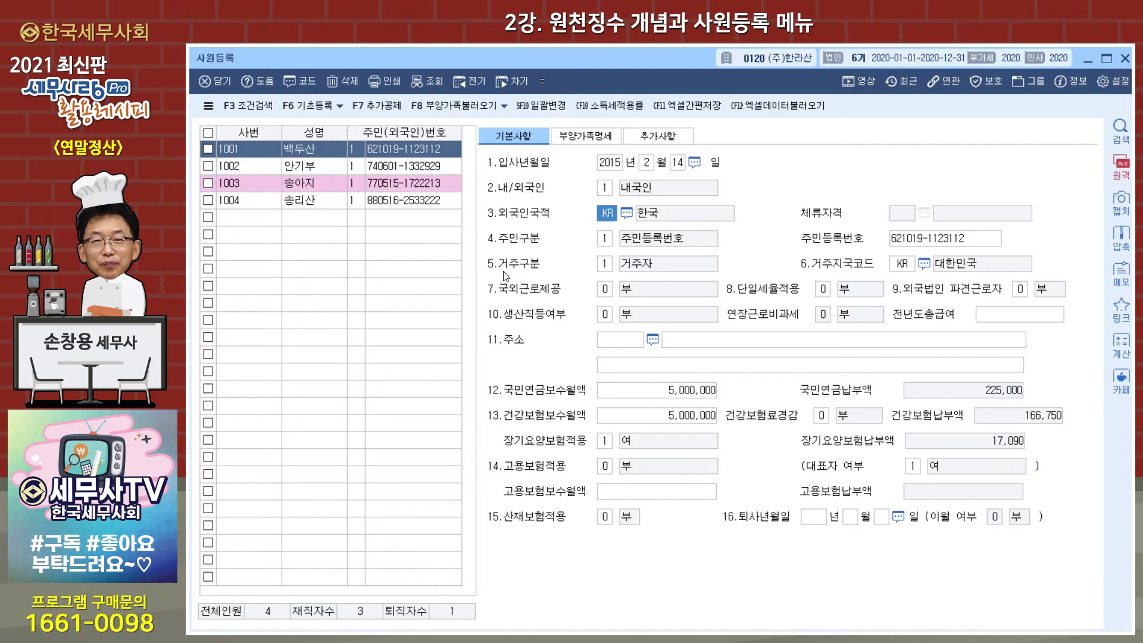
Examine the options for 거주구분, 국외근로제공, 단일세율적용, 외국법인 파견근로자 and 생산직등여부, and display the second employee's basic details
left_click(607, 268)
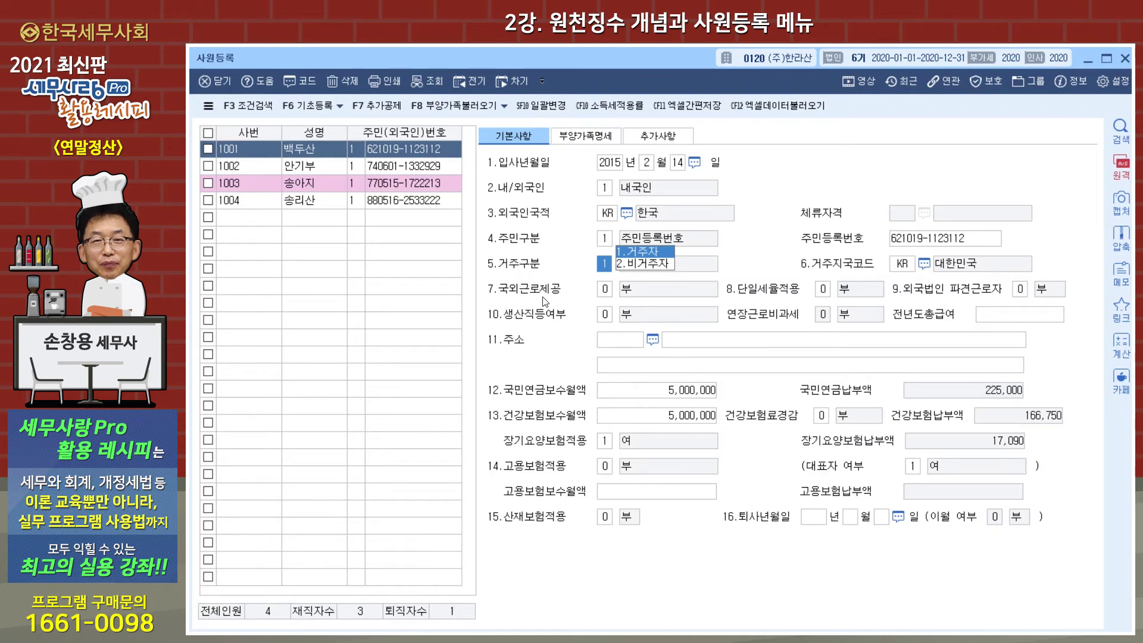
left_click(605, 289)
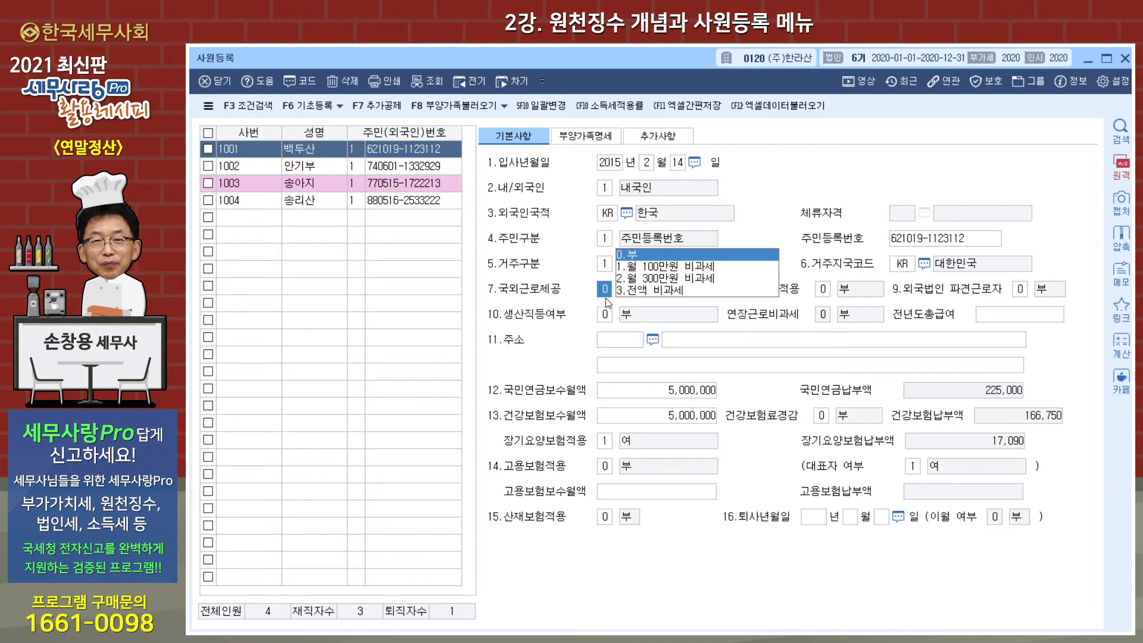
left_click(821, 292)
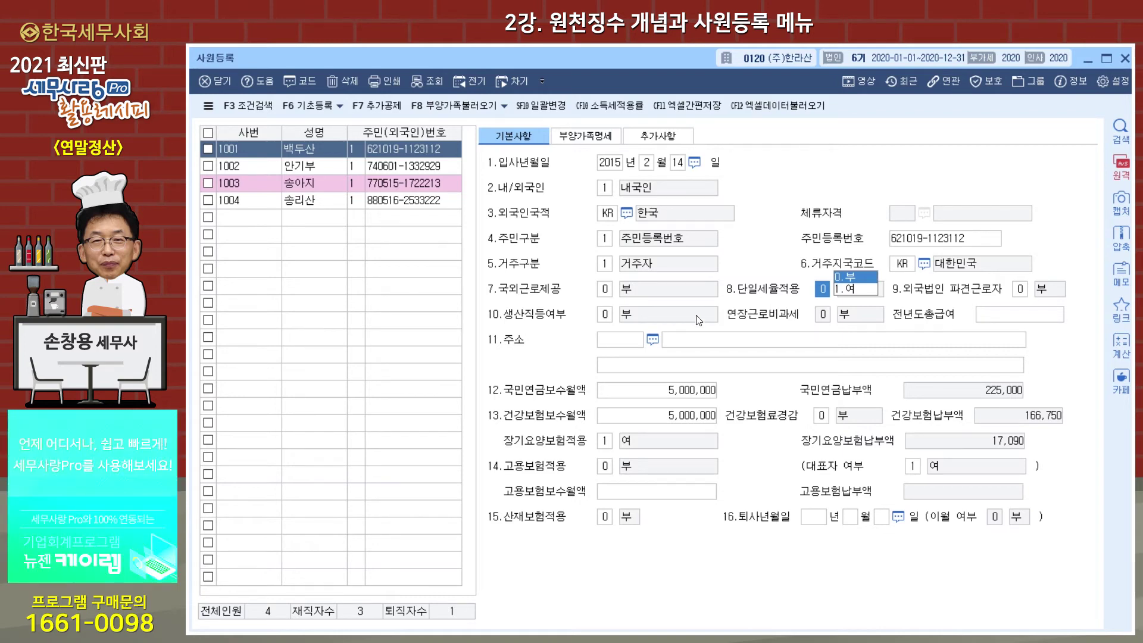
left_click(1019, 296)
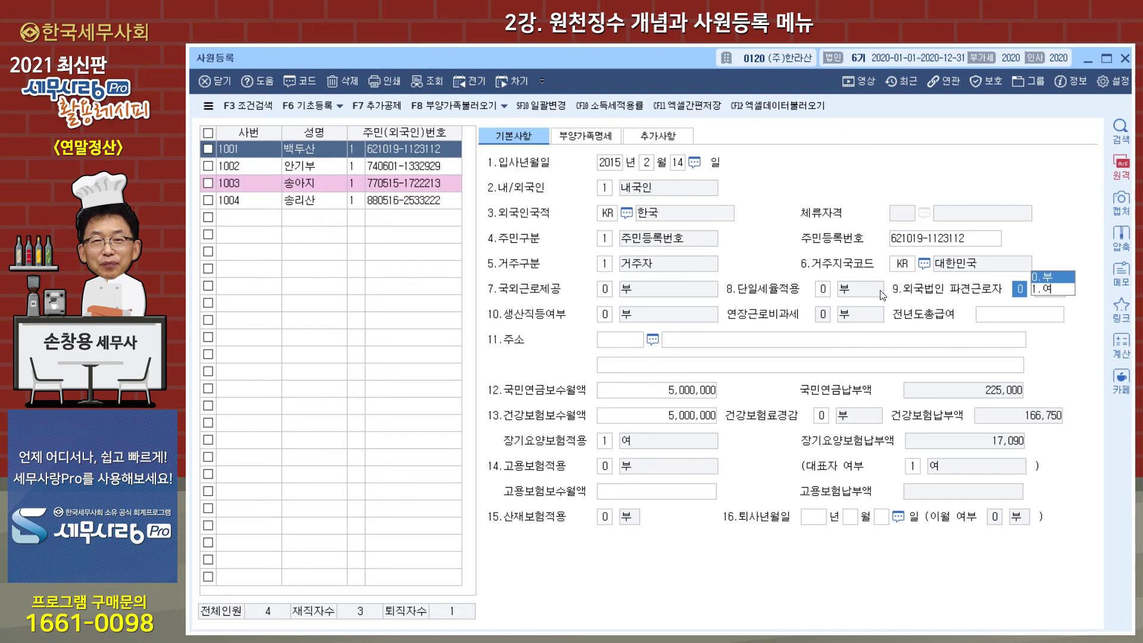
left_click(607, 322)
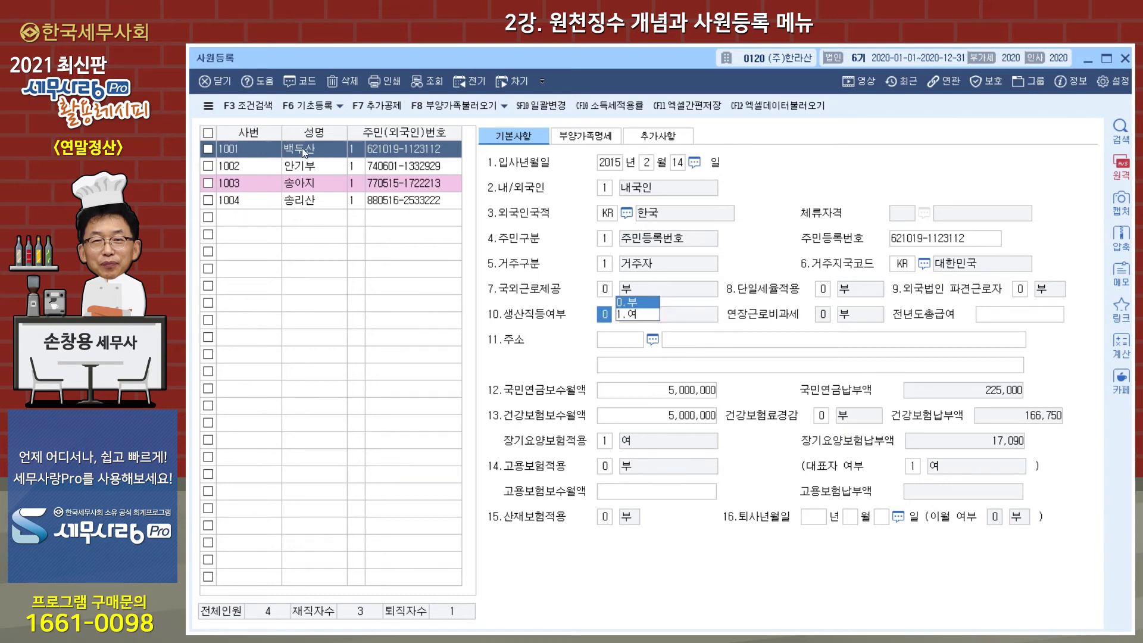
left_click(302, 169)
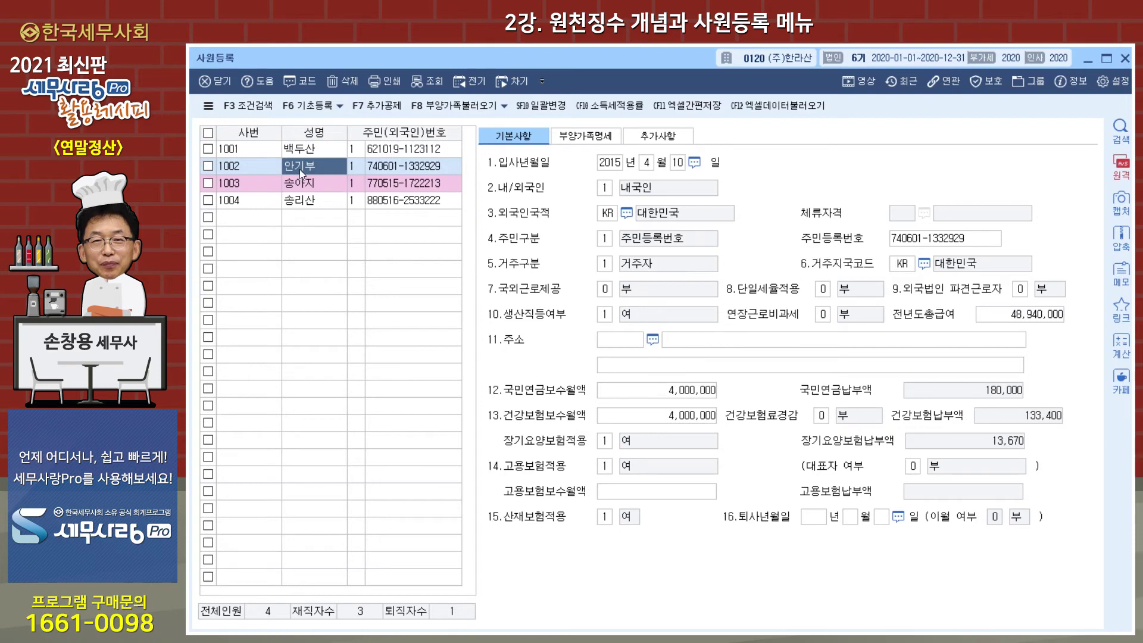
Examine the second employee's 생산직등여부, 연장근로비과세 and 전년도총급여 fields, and open the 전년도총급여 import prompt without running it
left_click(605, 315)
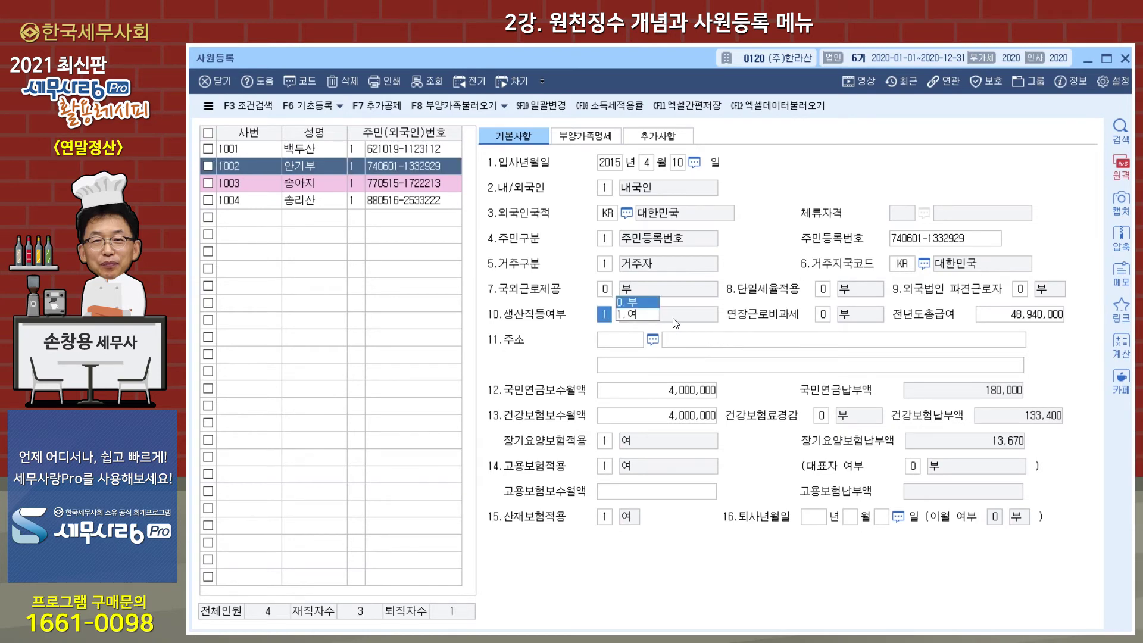
left_click(821, 316)
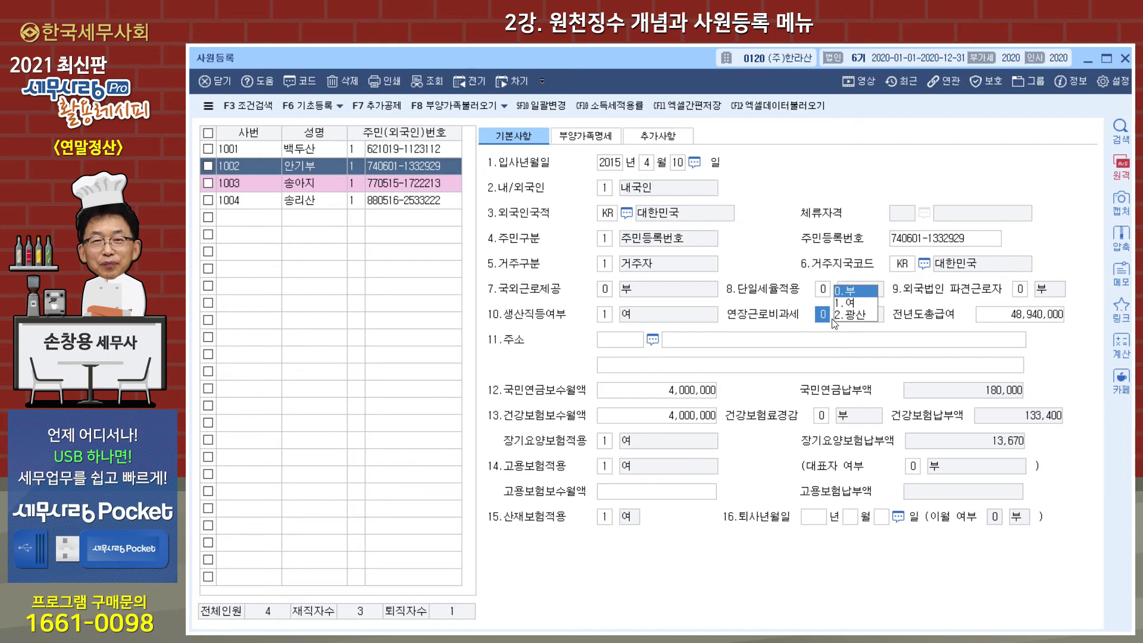
left_click(980, 321)
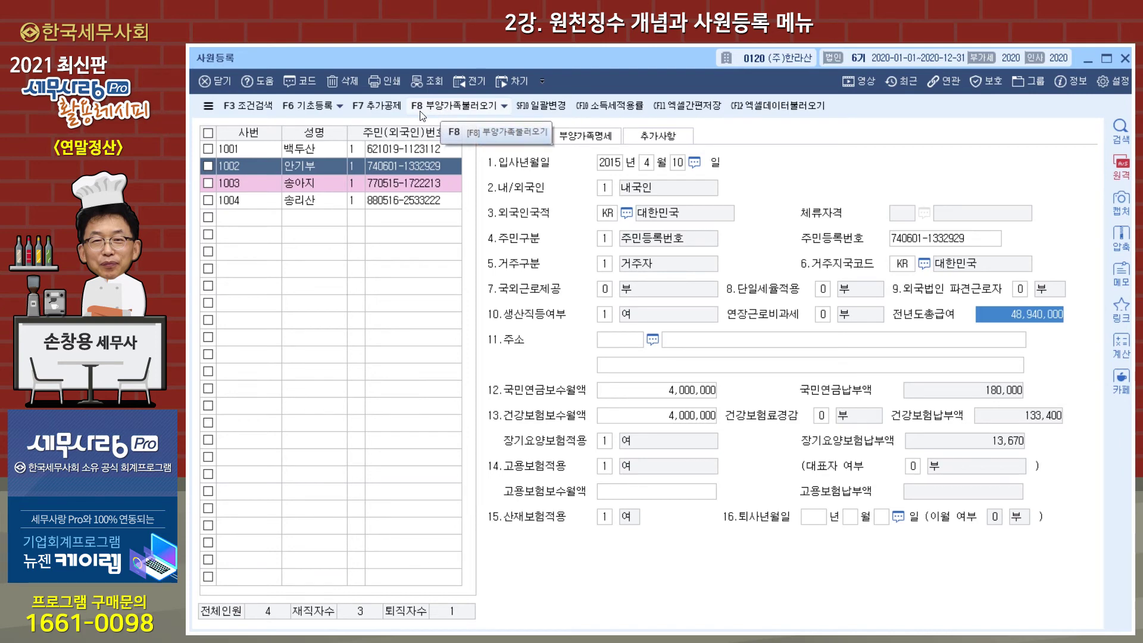
left_click(504, 106)
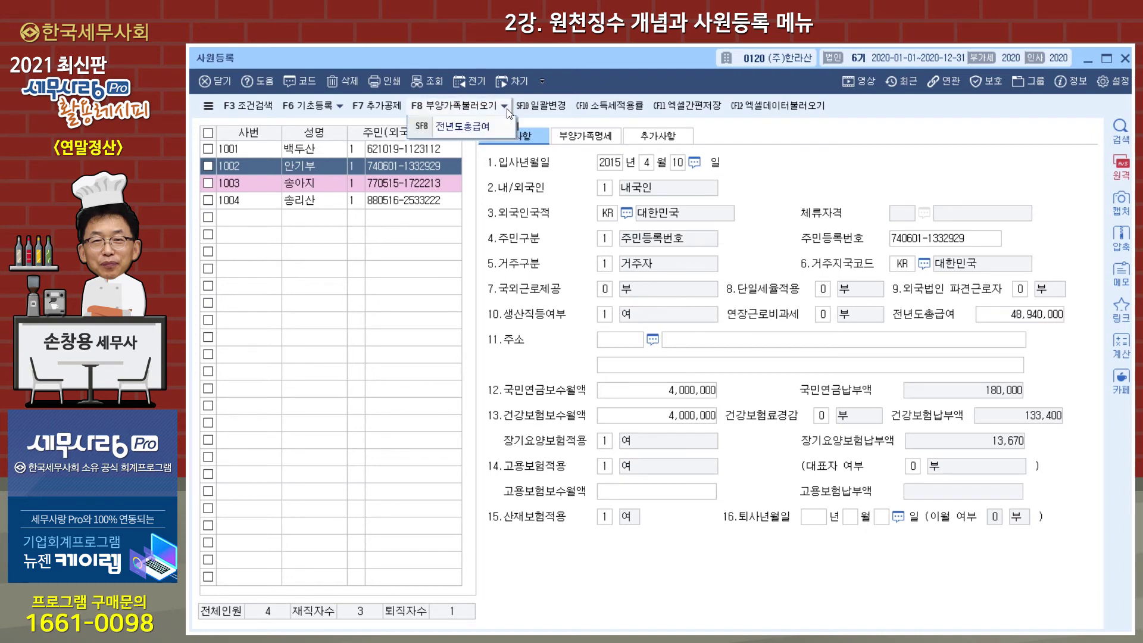
left_click(454, 131)
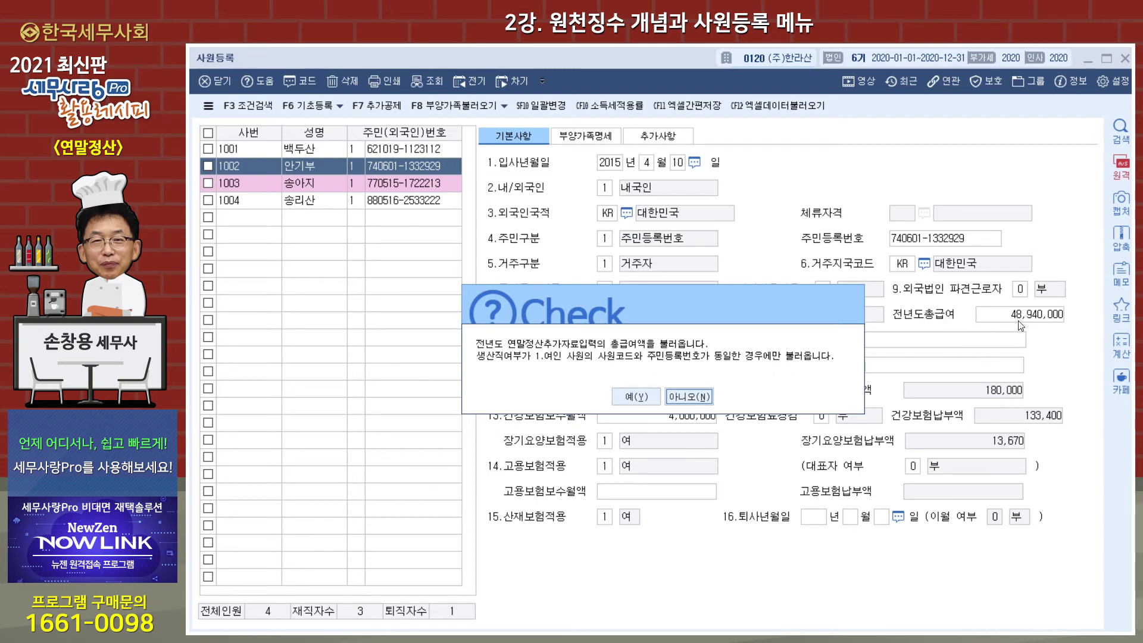
left_click(691, 396)
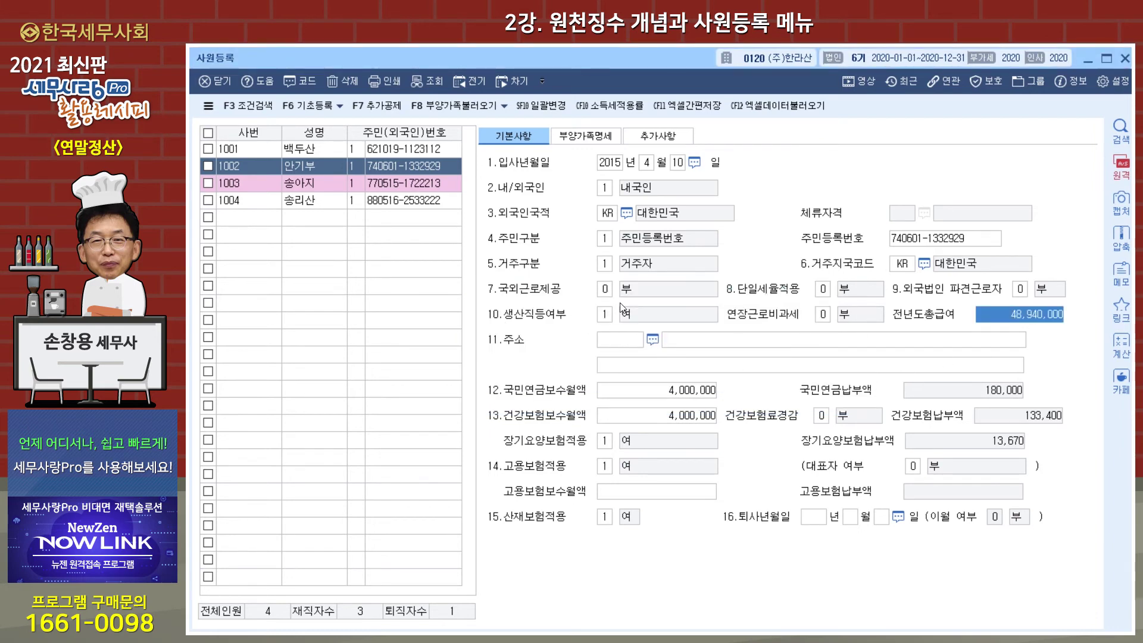
Set the second employee's 연장근로비과세 to 1.여 and import 전년도총급여 from the previous year's year-end settlement data
left_click(825, 317)
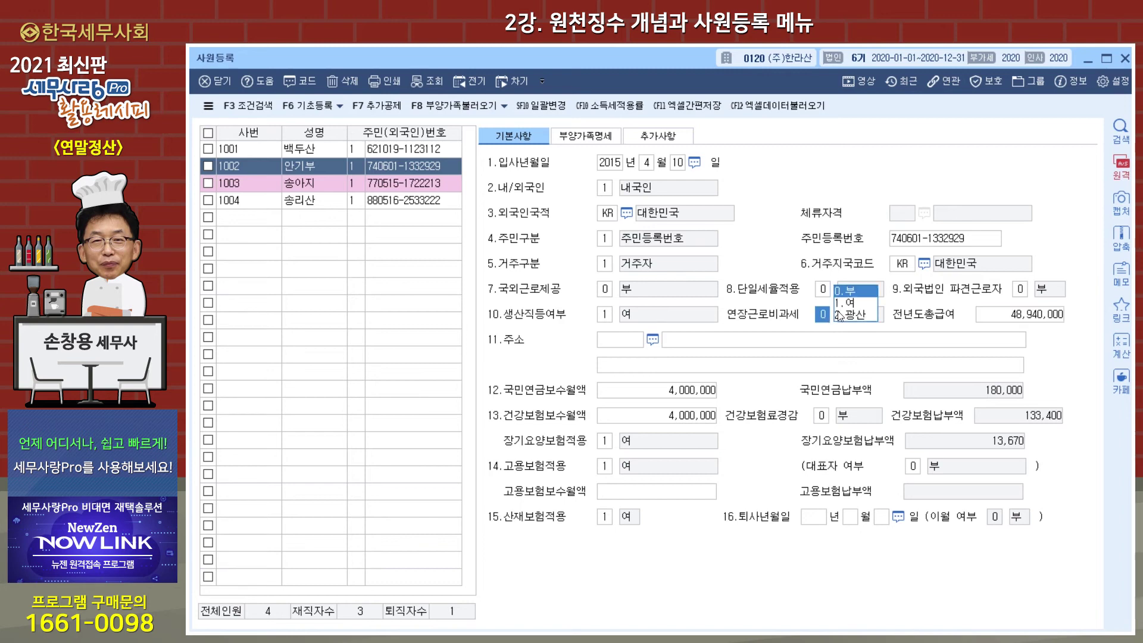
left_click(852, 305)
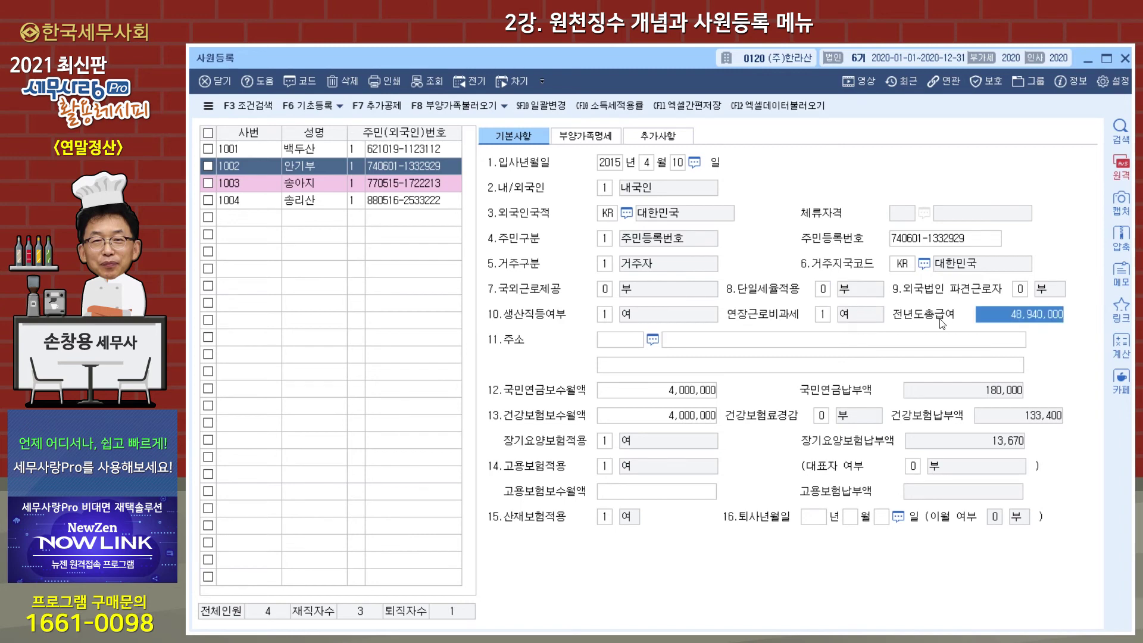
left_click(505, 108)
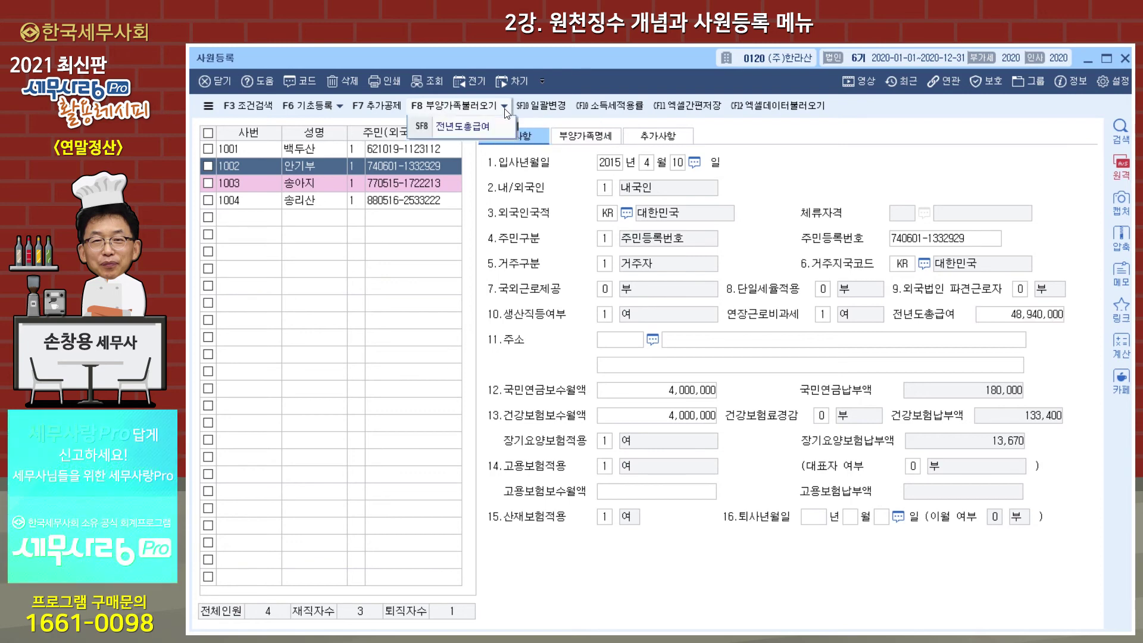
left_click(449, 127)
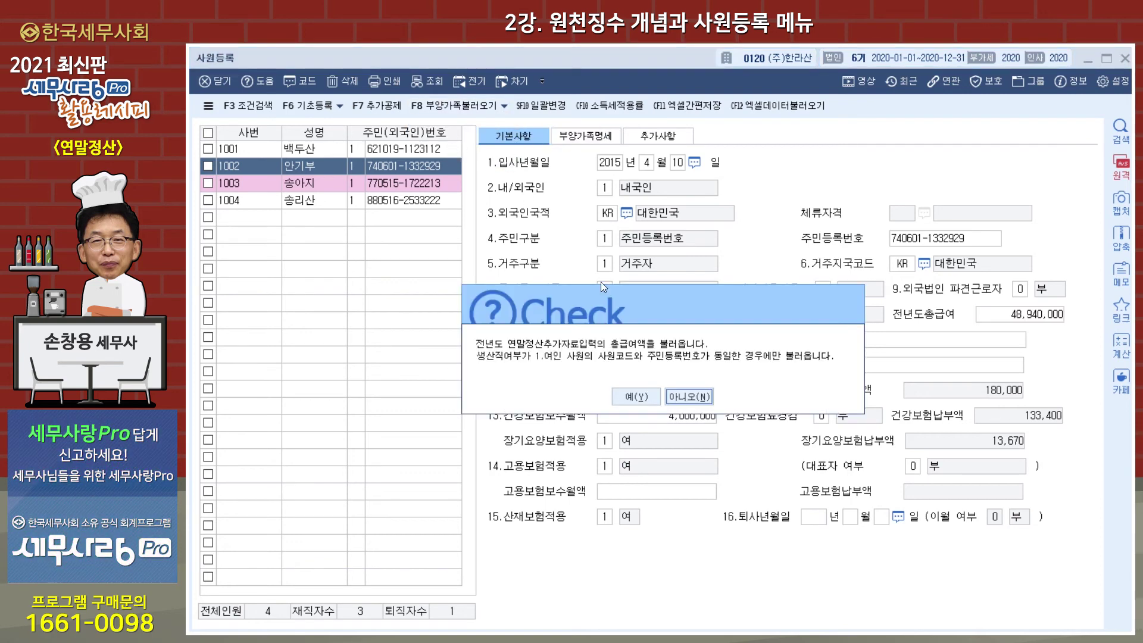
left_click(629, 398)
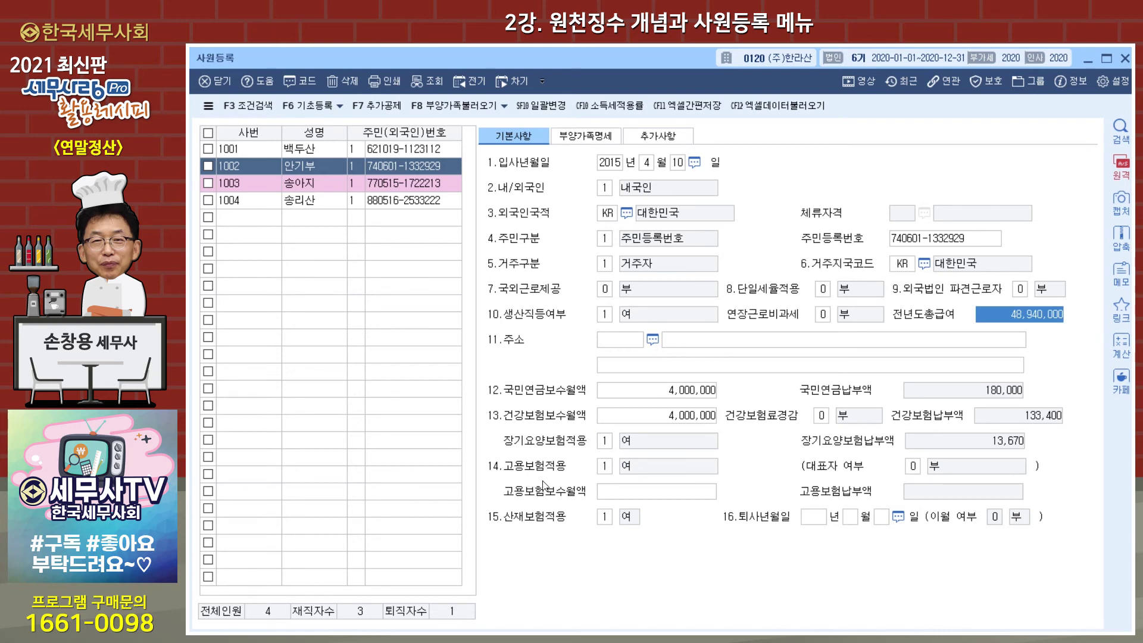
Examine the second employee's 국민연금보수월액, 건강보험보수월액 and 퇴사년월일 fields
left_click(637, 395)
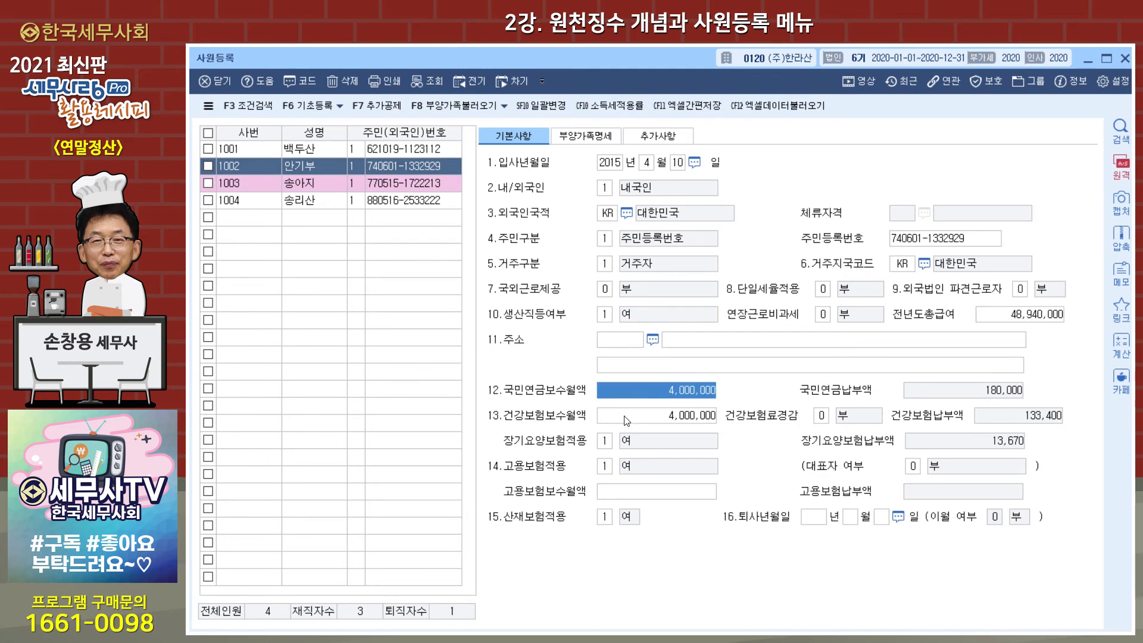
left_click(627, 421)
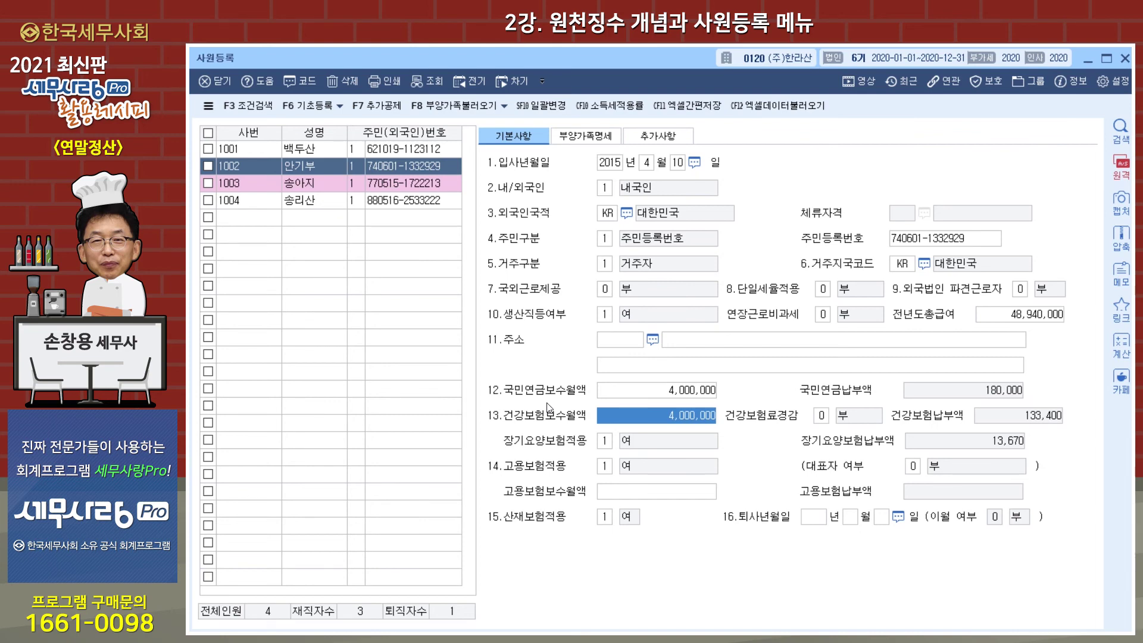
left_click(805, 519)
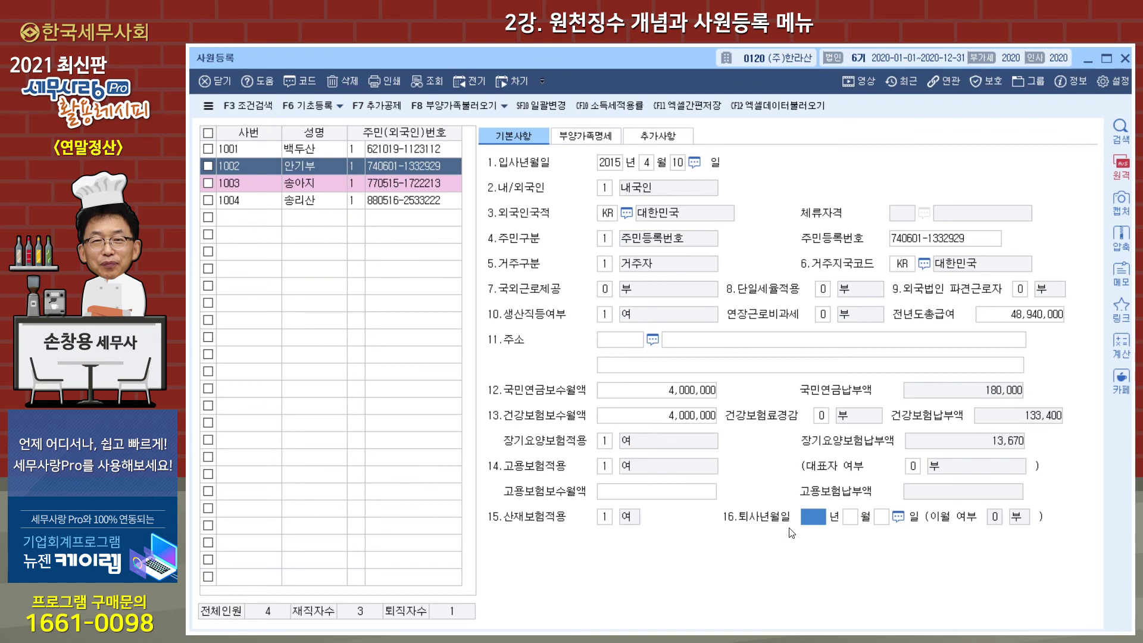
Examine the third employee's 이월 여부 options and the 마감후이월 screen for carrying 2020 registrations into 2021
left_click(323, 189)
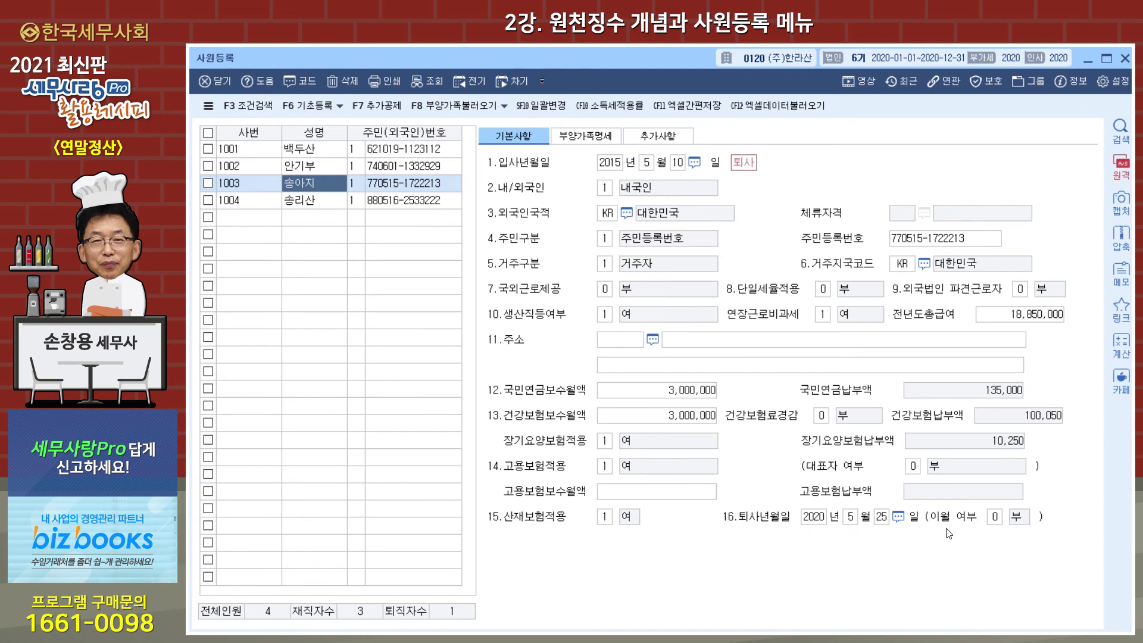
left_click(994, 516)
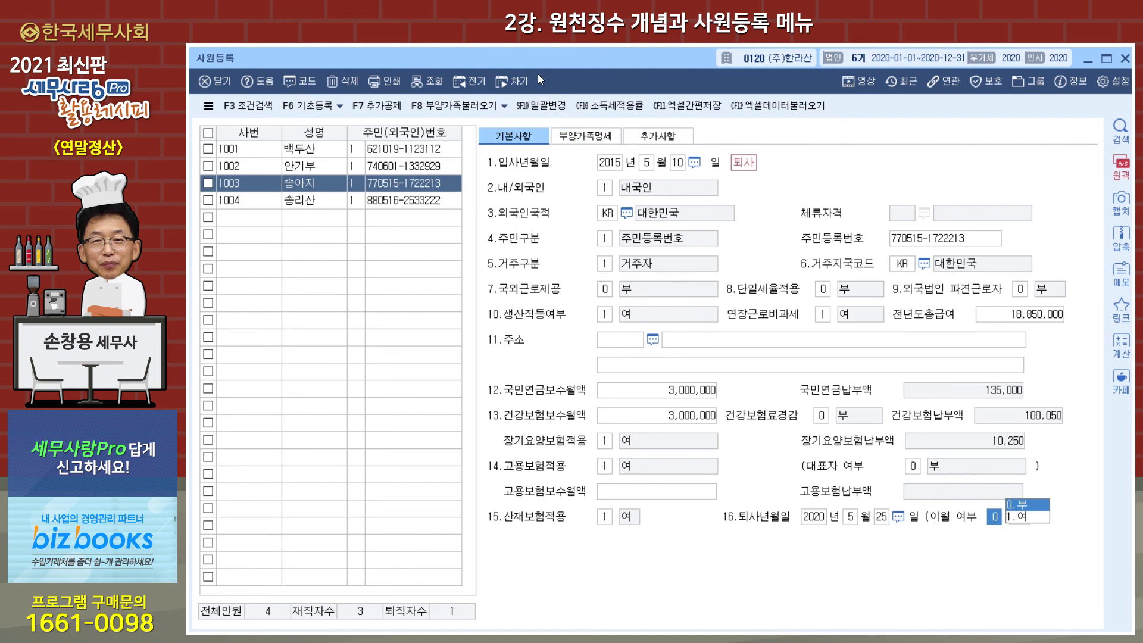
key("Escape")
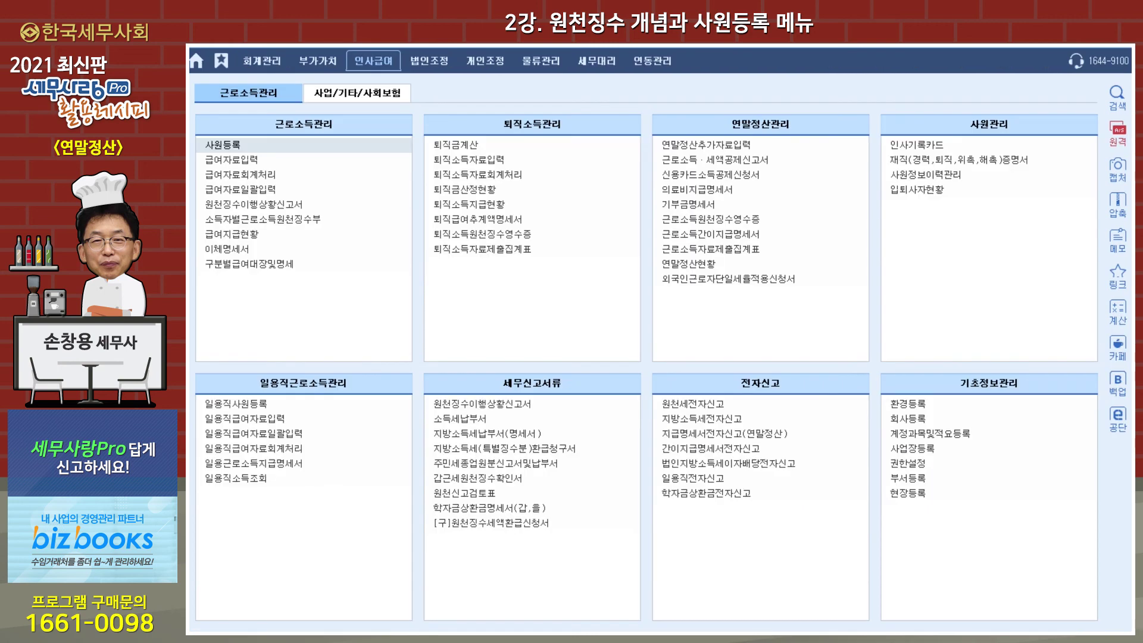
left_click(362, 95)
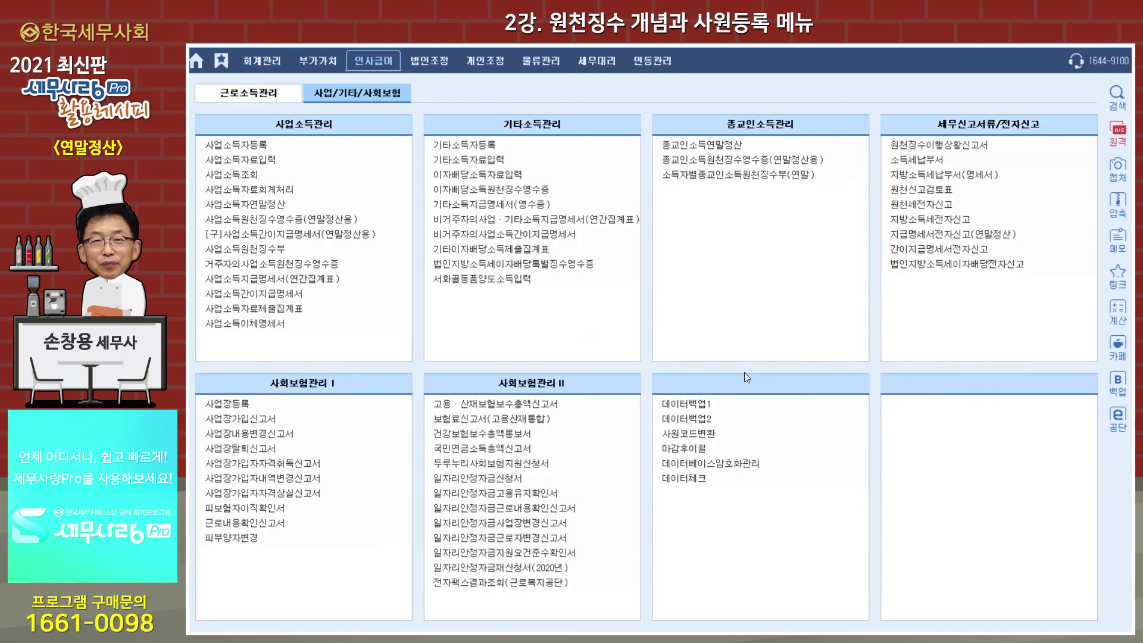
left_click(701, 449)
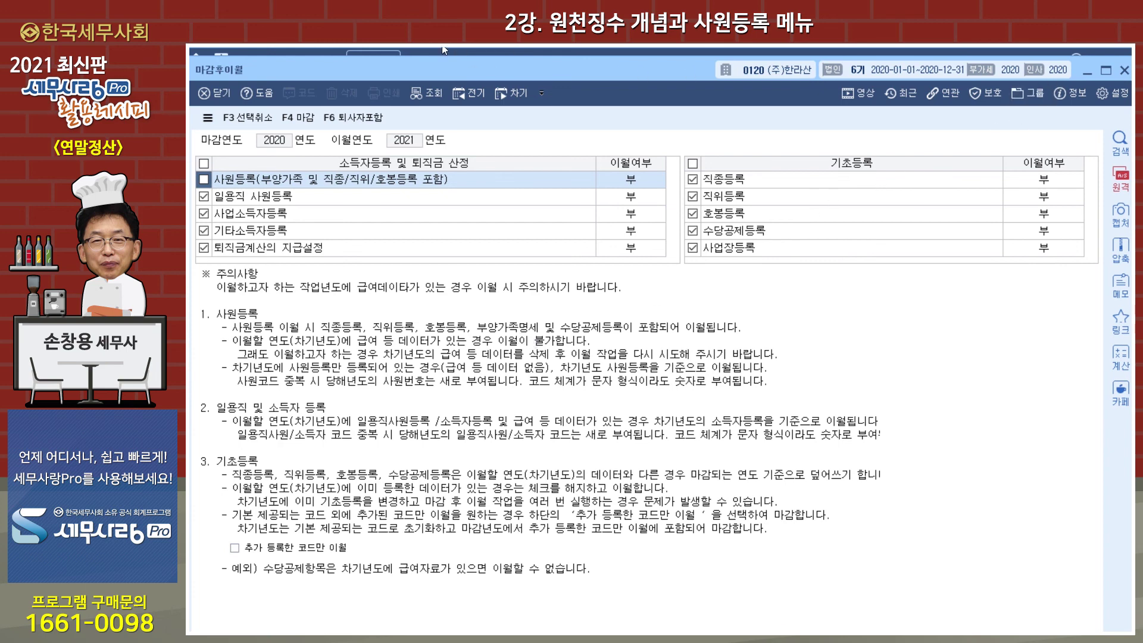
left_click(1085, 70)
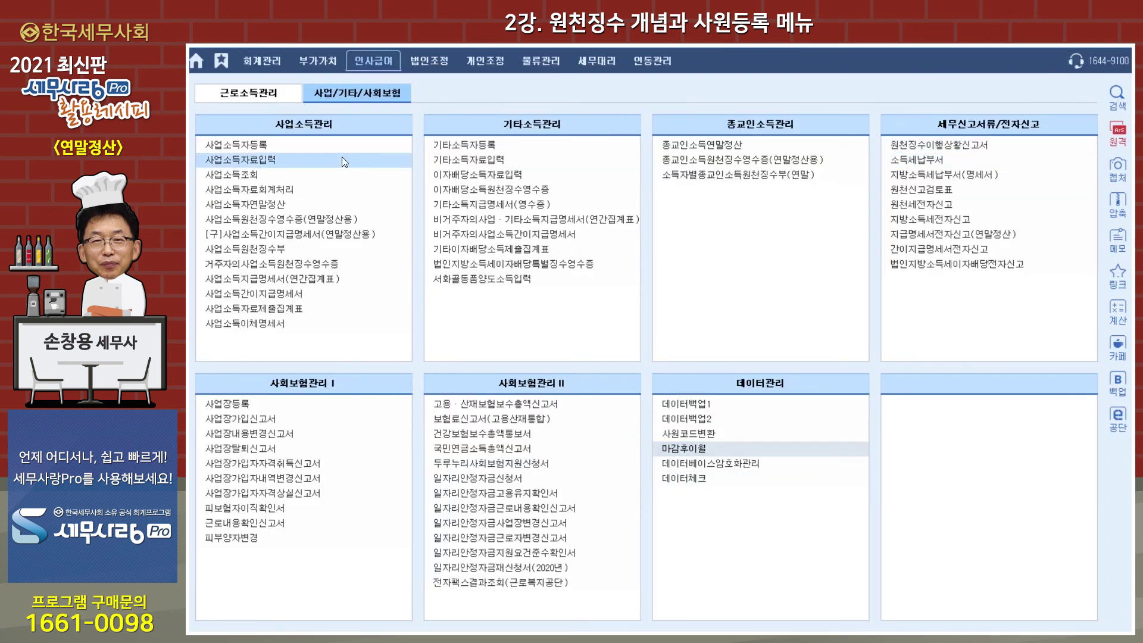
In 사원등록, set the third employee's 이월 여부 beside 퇴사년월일 to 1.여
left_click(274, 94)
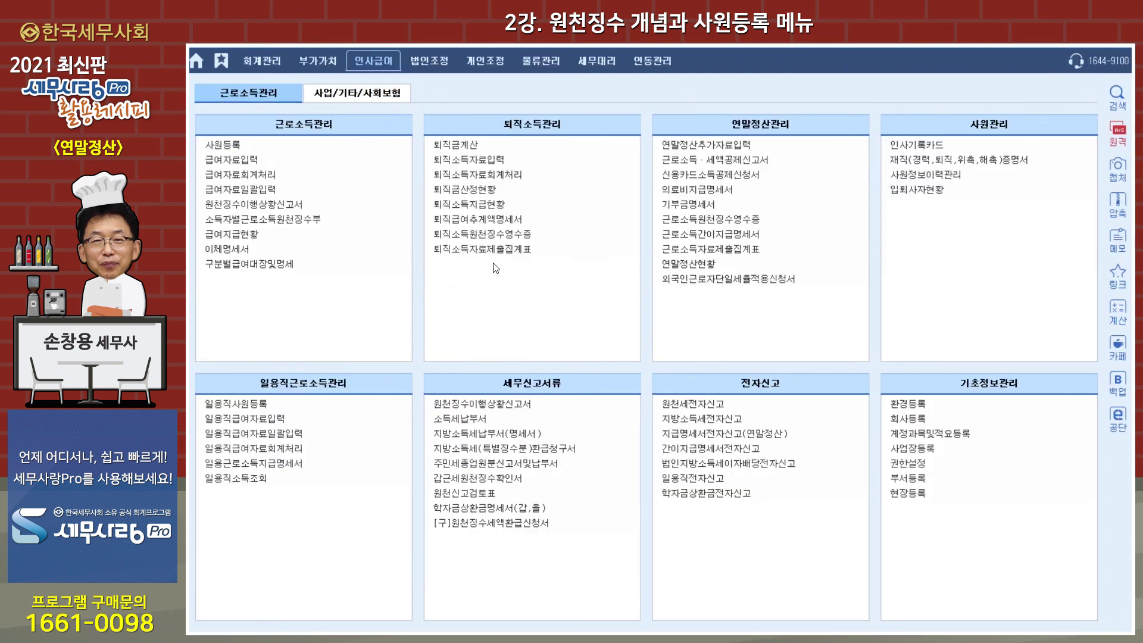
left_click(226, 145)
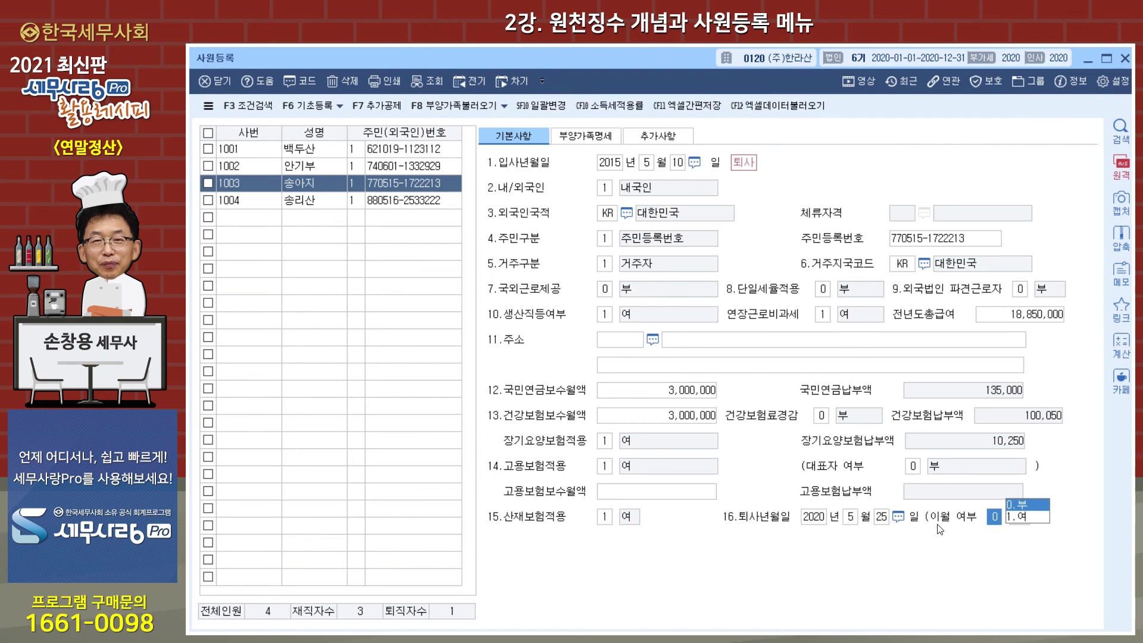
left_click(1022, 519)
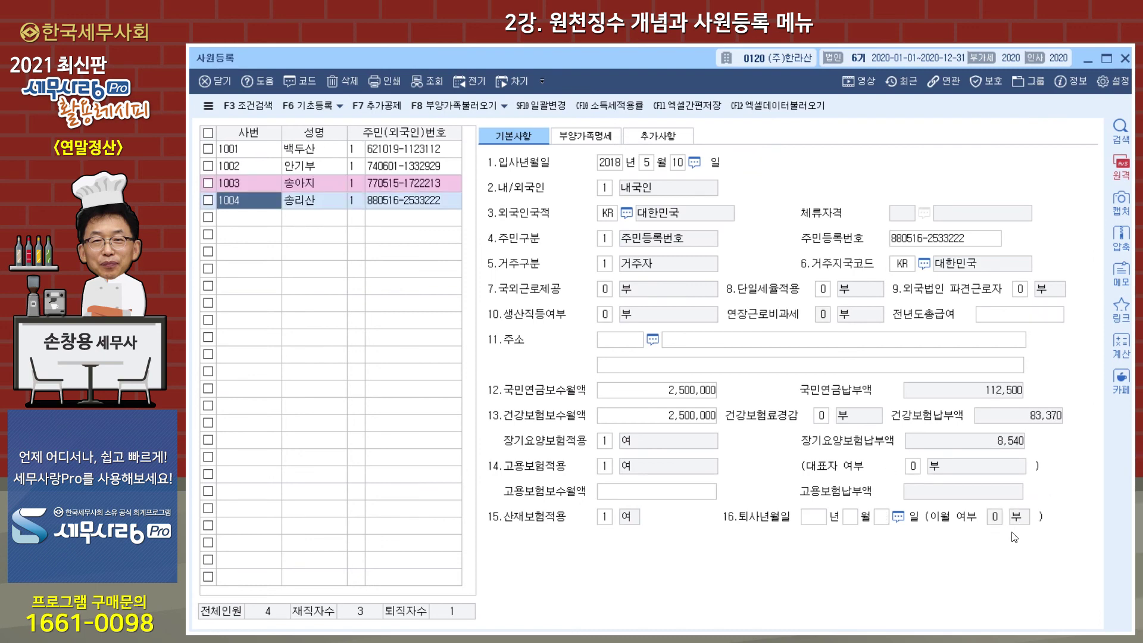
left_click(325, 187)
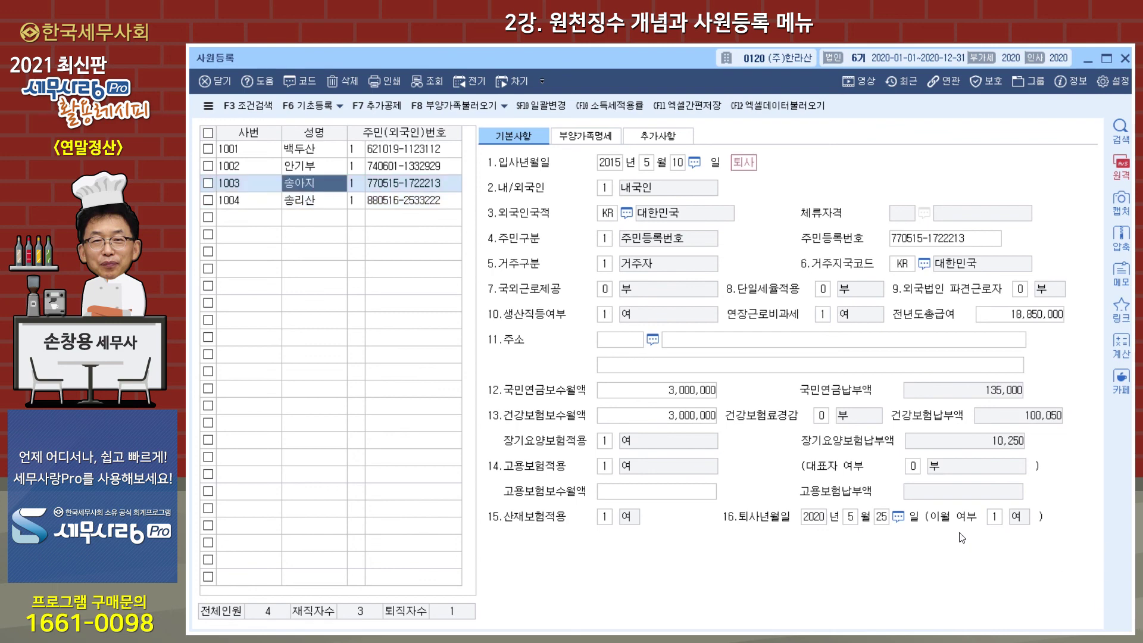
In 마감후이월, try to include 사원등록(부양가족 및 직종/직위/호봉등록 포함) in the carryover to 2021
key("Escape")
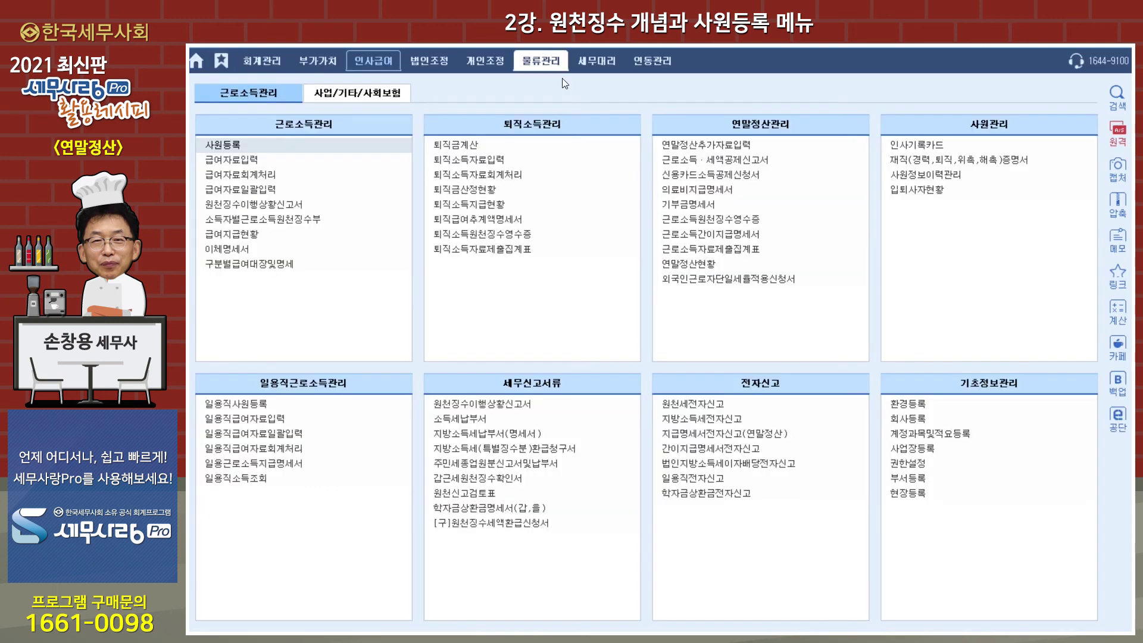
left_click(357, 94)
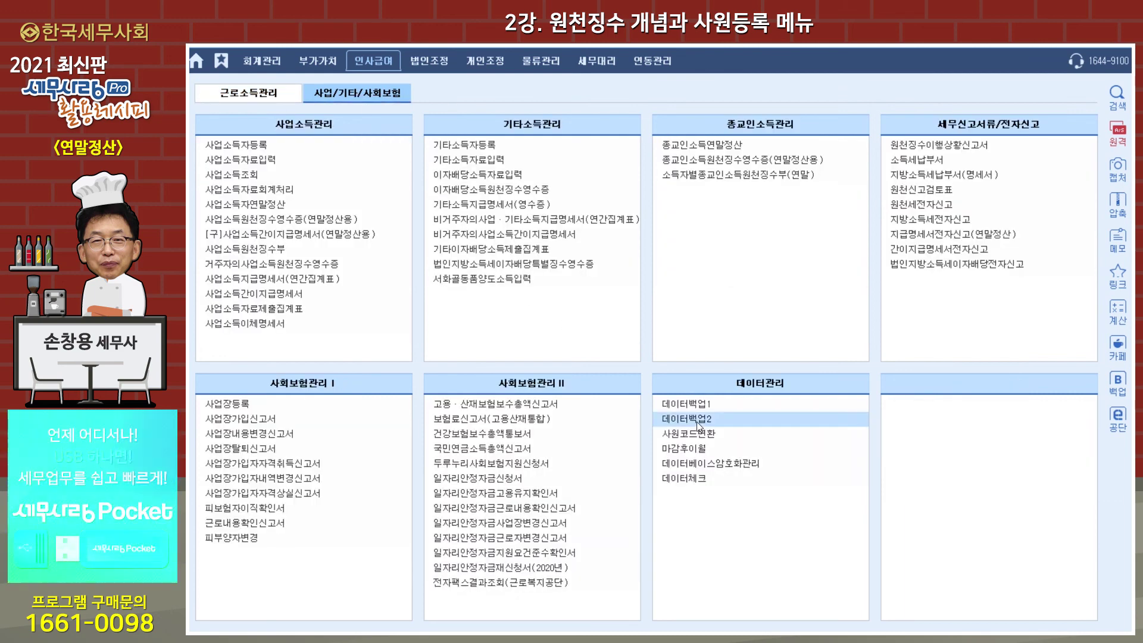
left_click(699, 450)
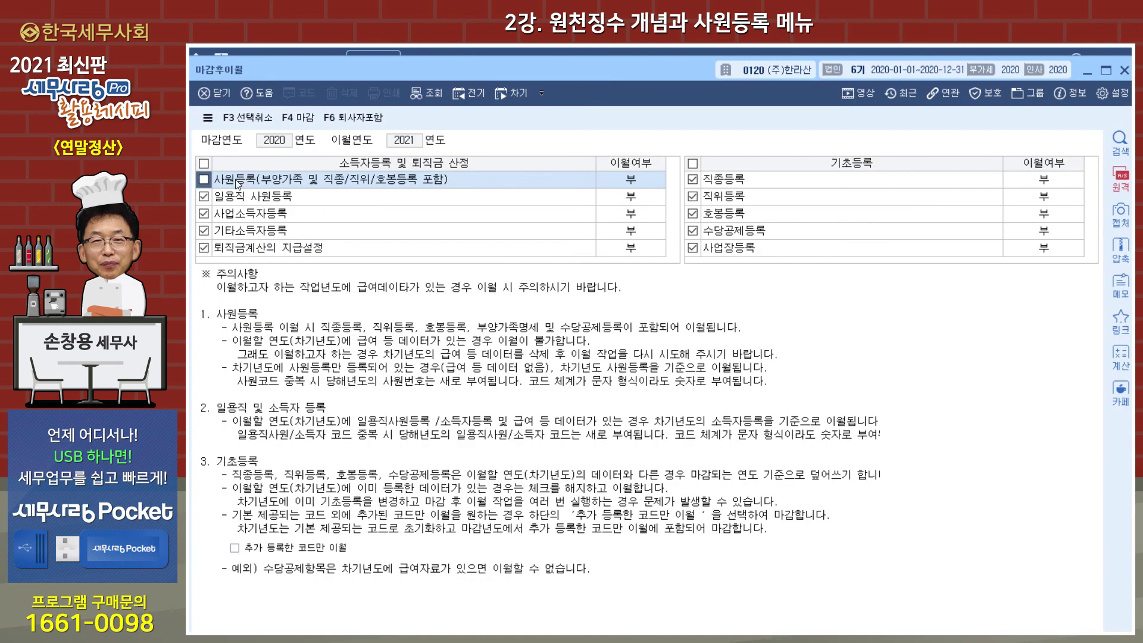
left_click(204, 179)
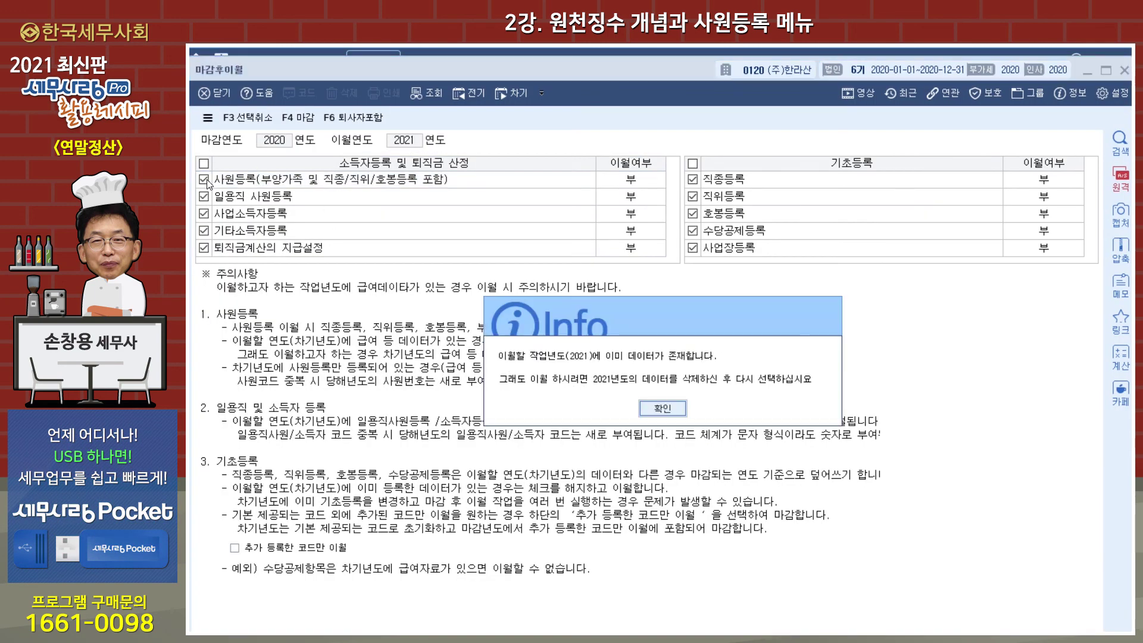
left_click(663, 407)
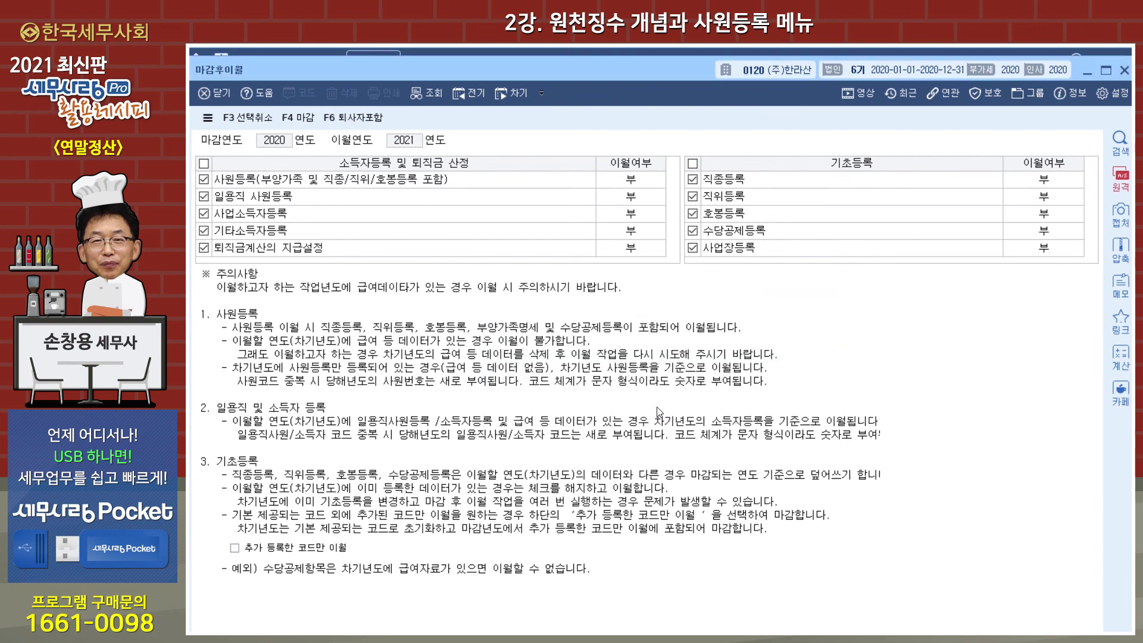
Examine the 퇴사자포함 settings for carrying over departed employees, and return to the 근로소득관리 menu list
left_click(354, 122)
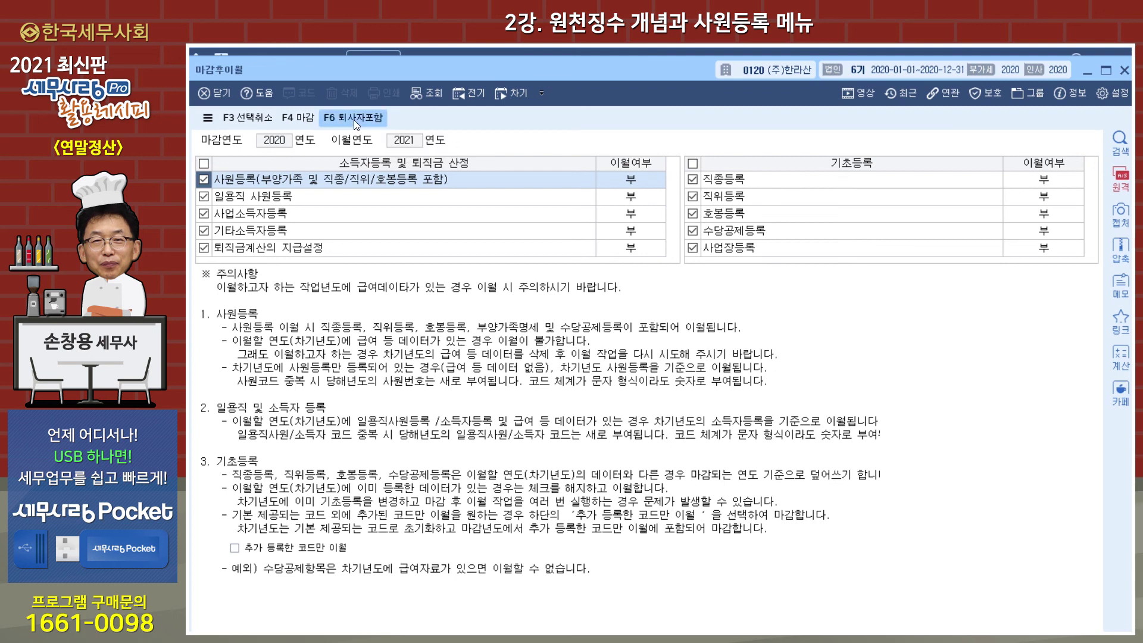
left_click_drag(579, 288, 527, 232)
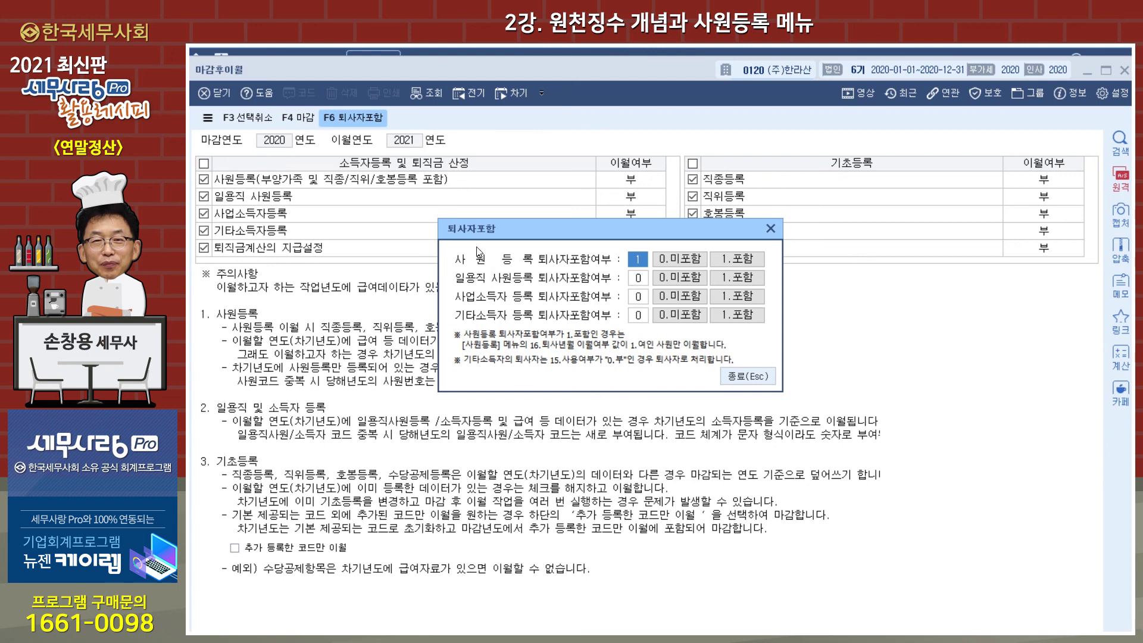
left_click(771, 229)
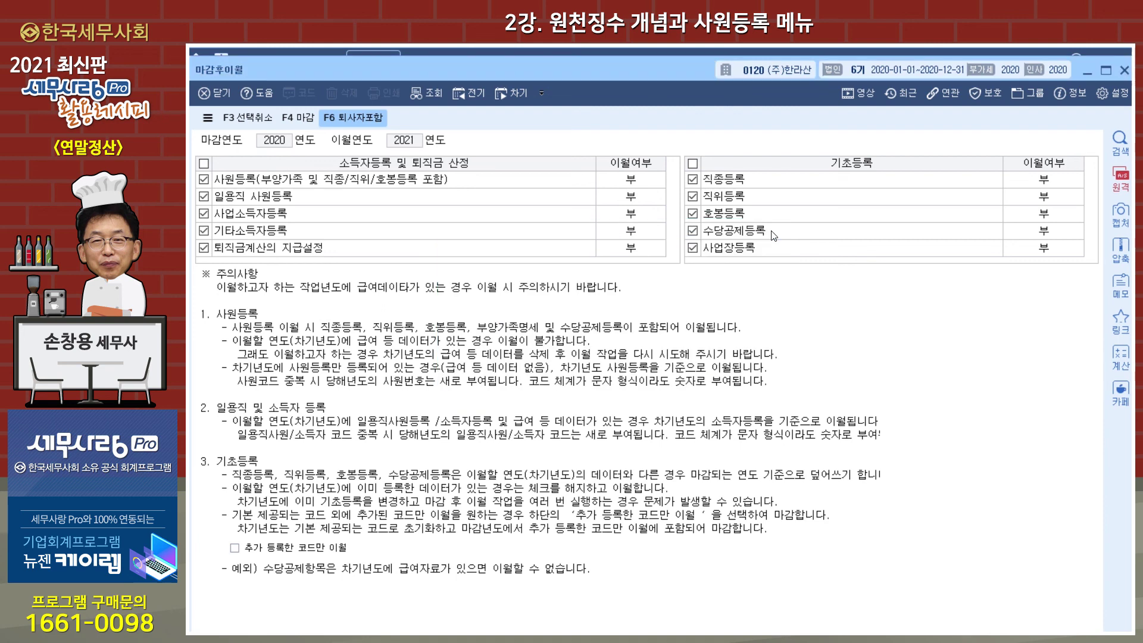
left_click(1124, 71)
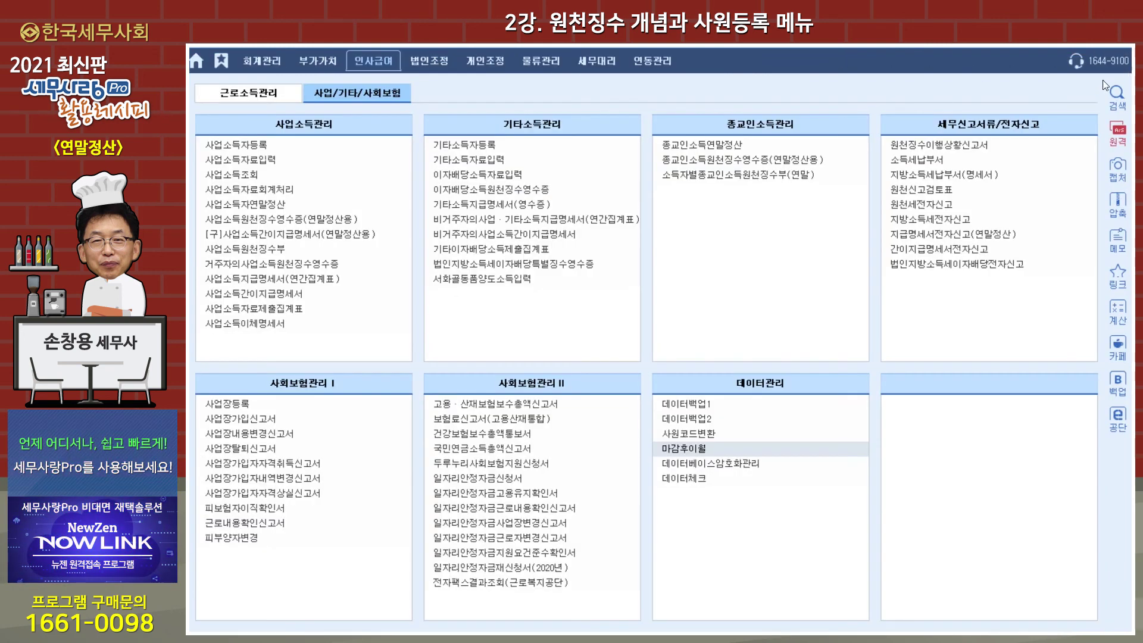
left_click(284, 91)
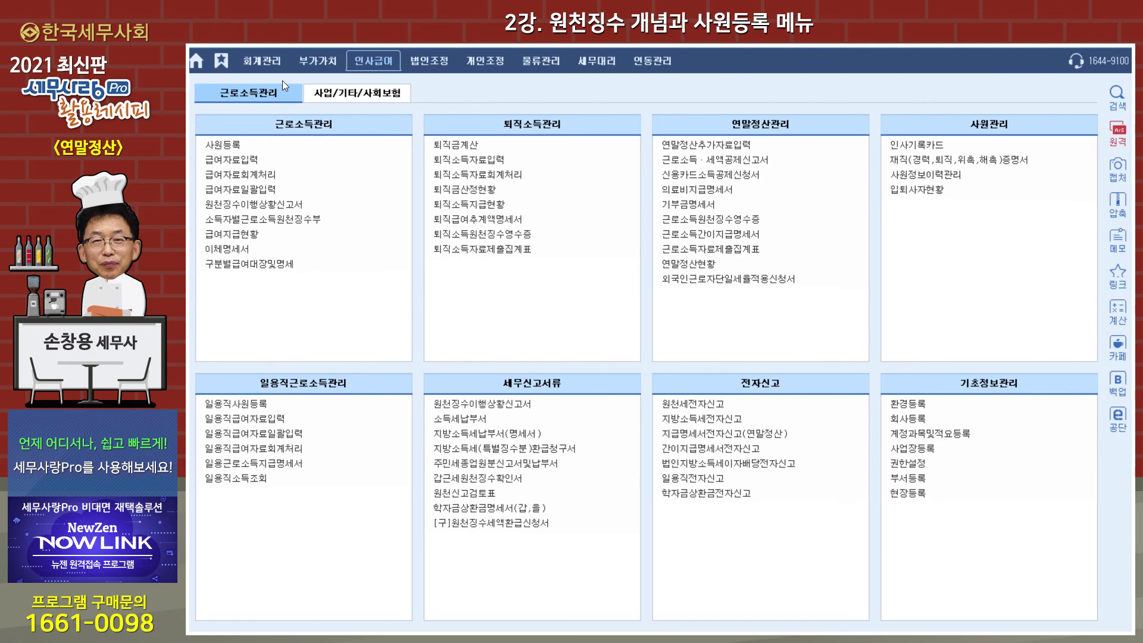